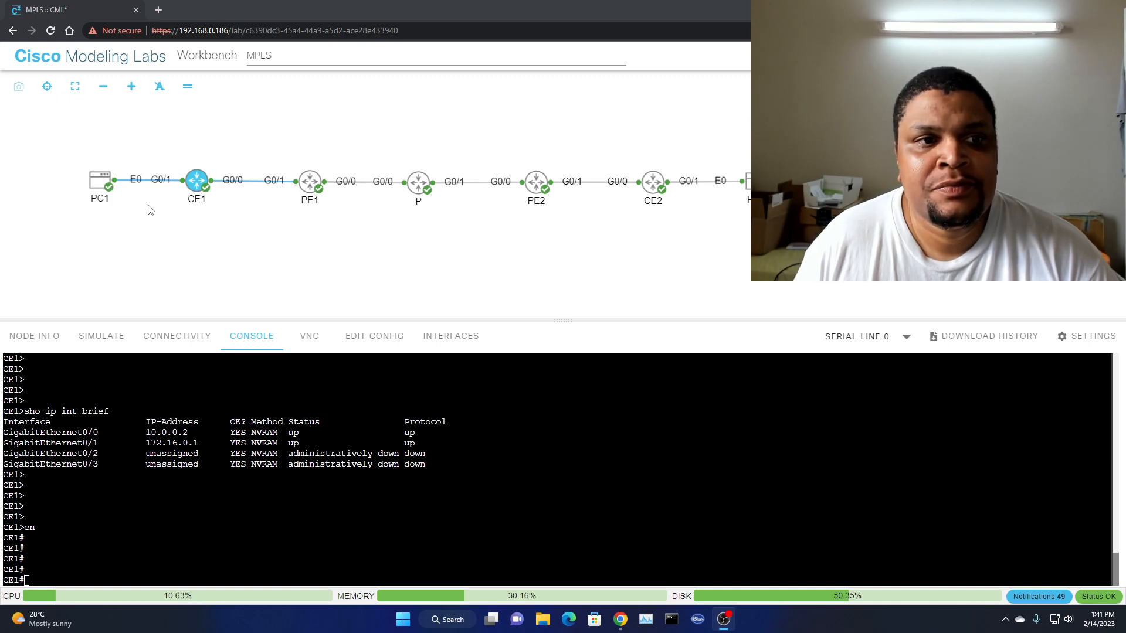
{"action": "left_click", "coordinate": [106, 193]}
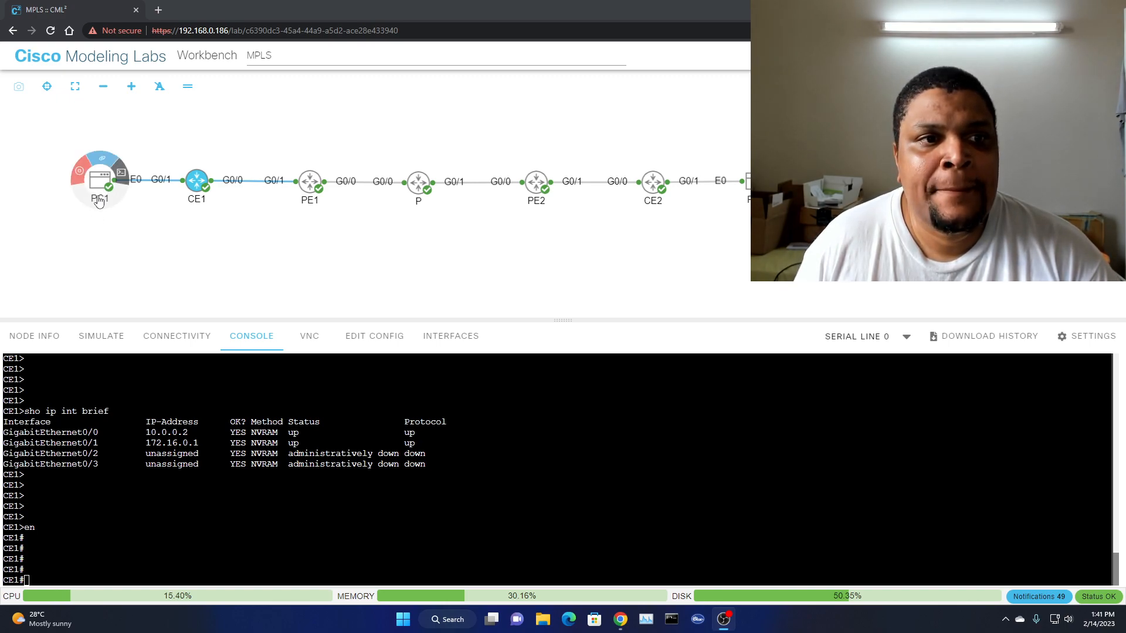
{"action": "left_click", "coordinate": [124, 263]}
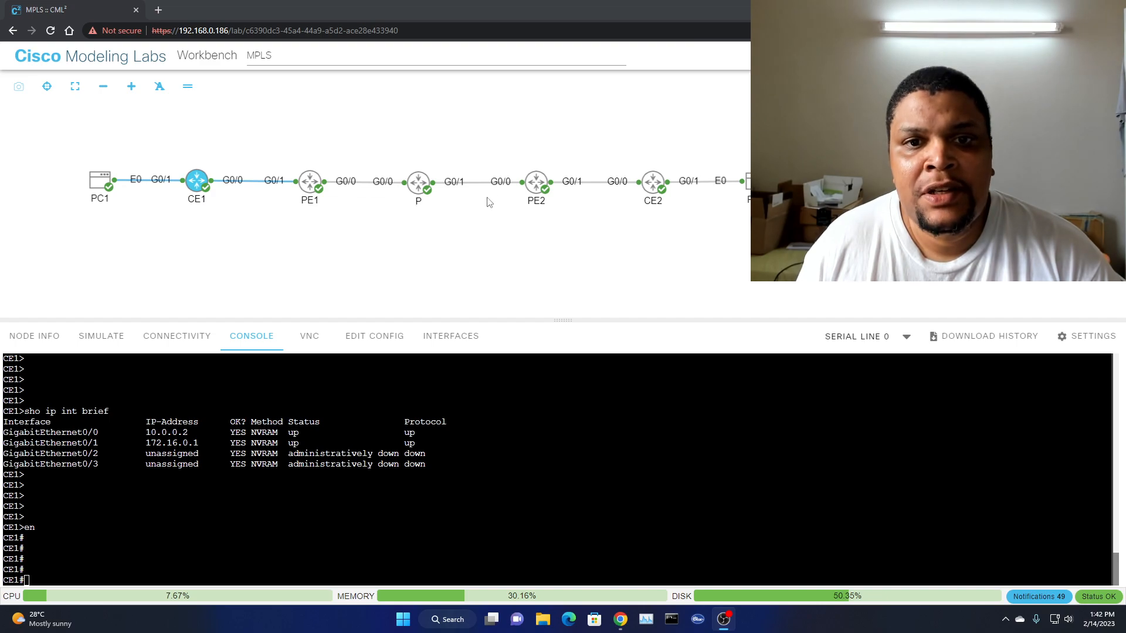
{"action": "mouse_move", "coordinate": [549, 198]}
{"action": "mouse_move", "coordinate": [655, 198]}
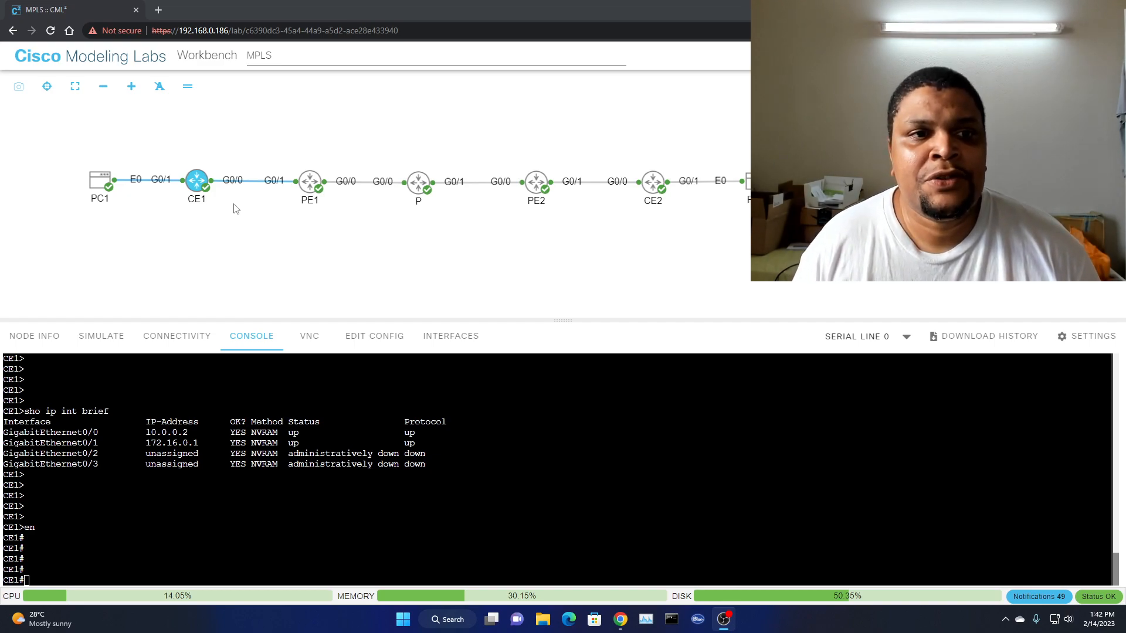
From the CE1 router's console, ping CE2's GigabitEthernet0/0 address, 10.0.1.2, copied from CE2's interface listing.
{"action": "left_click", "coordinate": [197, 181]}
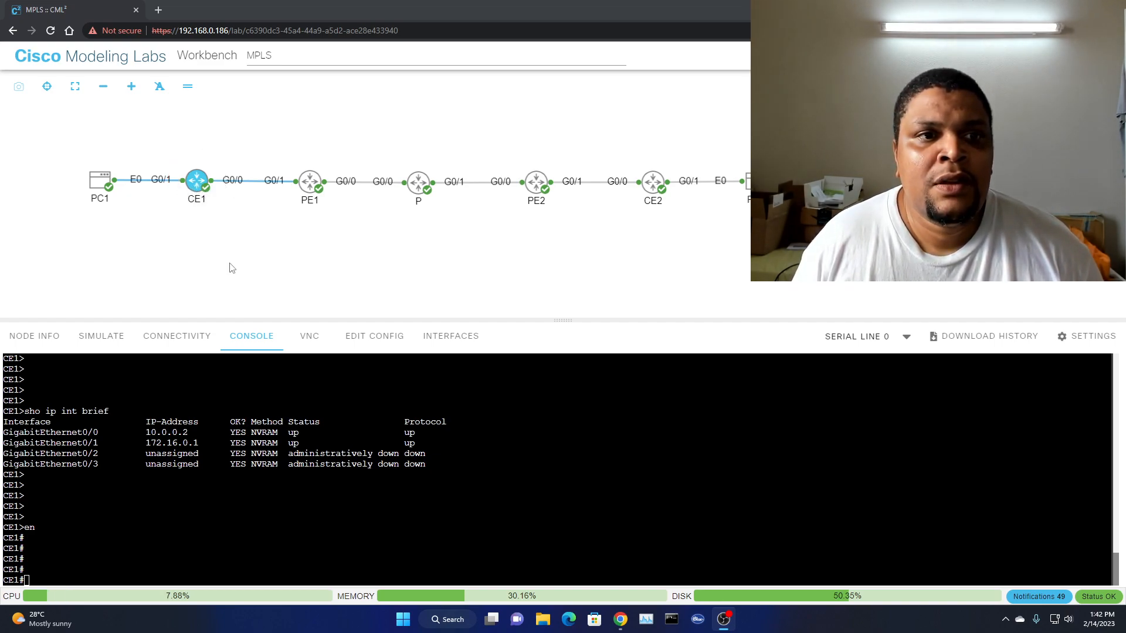
{"action": "left_click", "coordinate": [205, 190]}
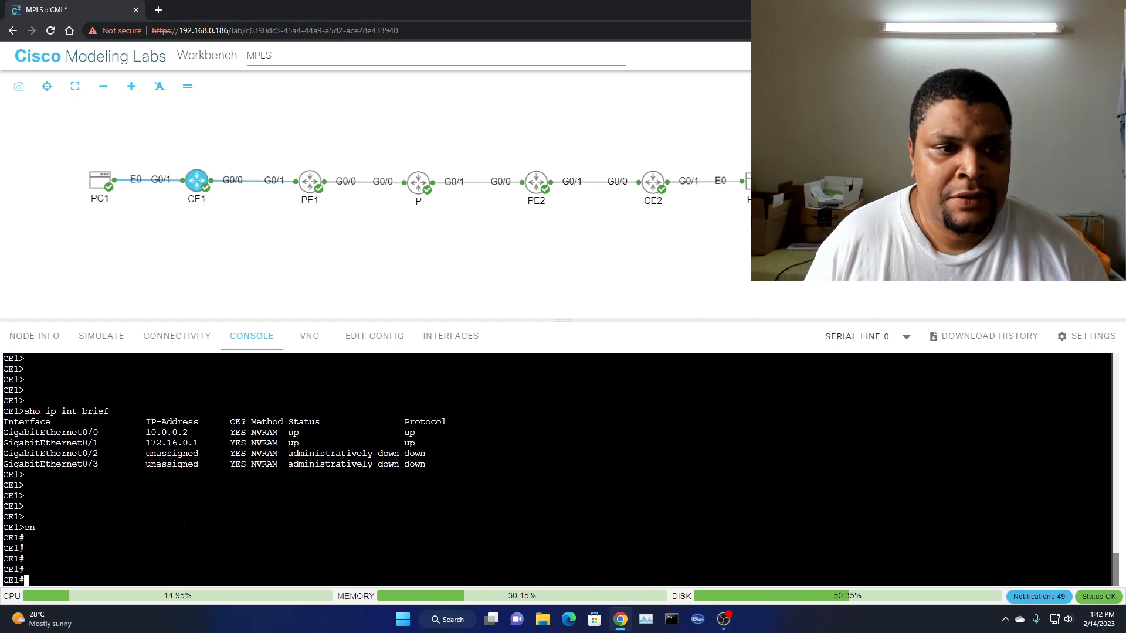
{"action": "type", "text": "ping"}
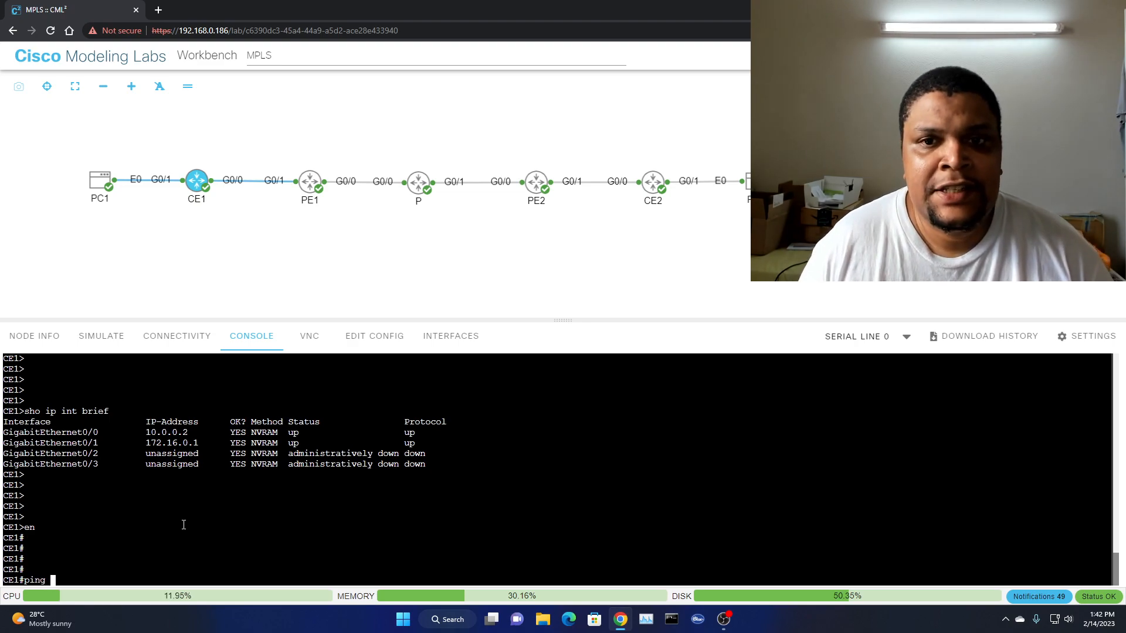
{"action": "left_click", "coordinate": [652, 183]}
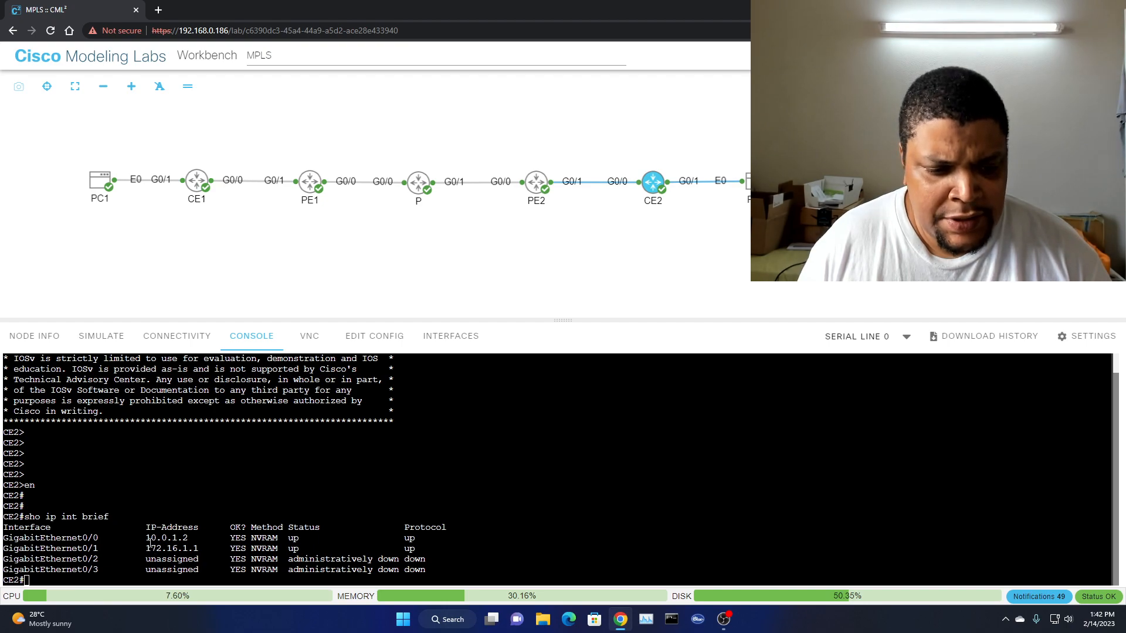
{"action": "left_click_drag", "start_coordinate": [146, 538], "coordinate": [190, 538]}
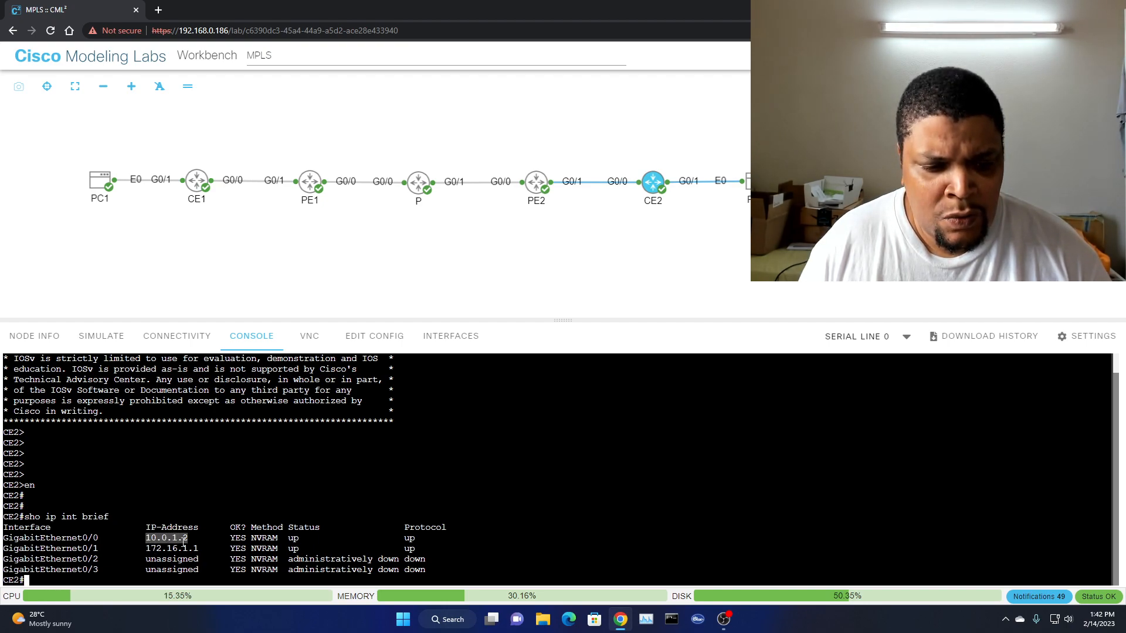
{"action": "right_click", "coordinate": [172, 542]}
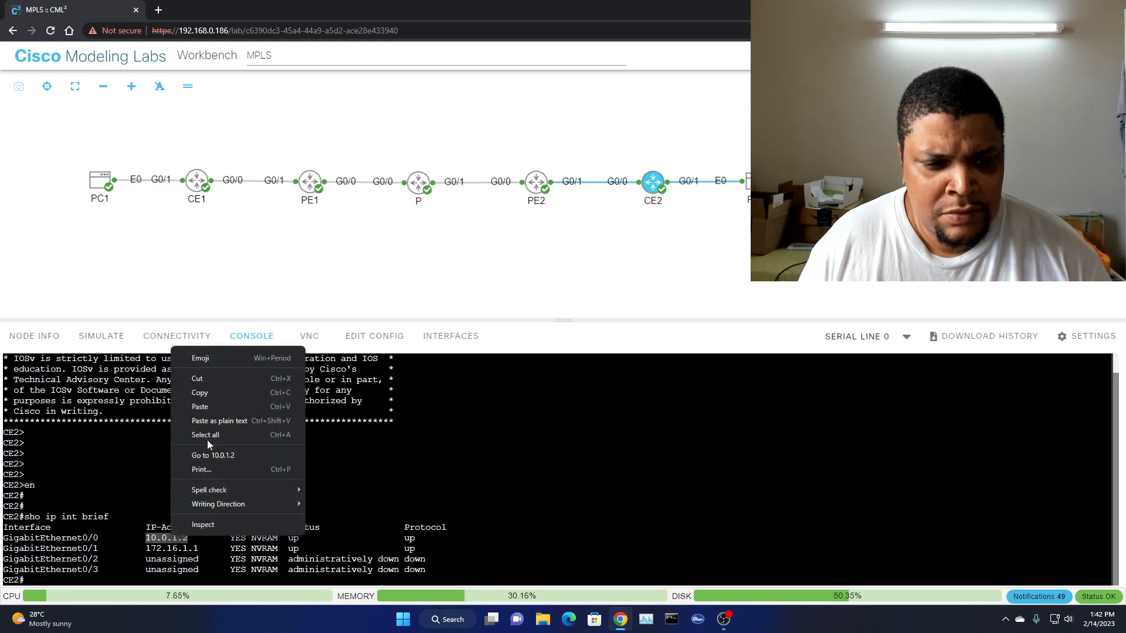
{"action": "left_click", "coordinate": [210, 393]}
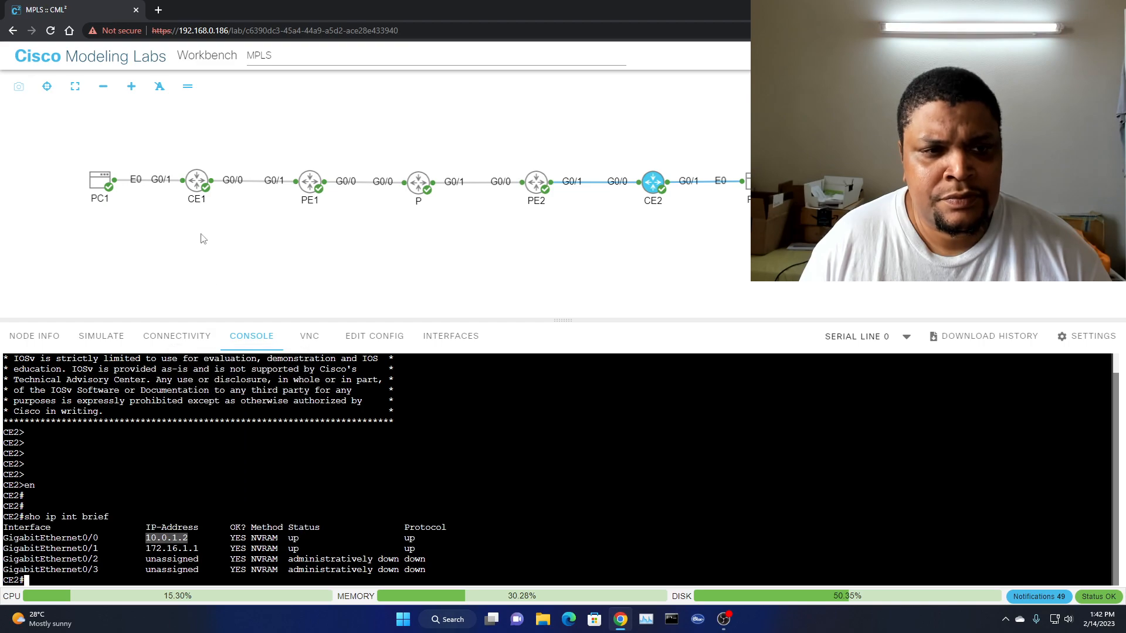
{"action": "left_click", "coordinate": [196, 180]}
{"action": "right_click", "coordinate": [169, 551]}
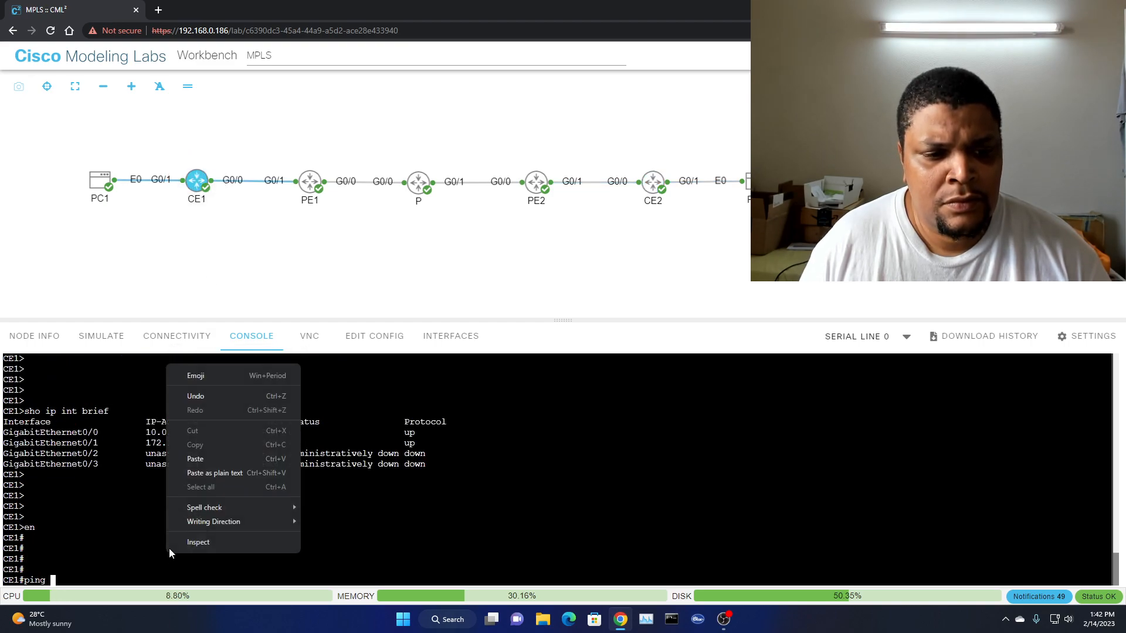
{"action": "left_click", "coordinate": [208, 459]}
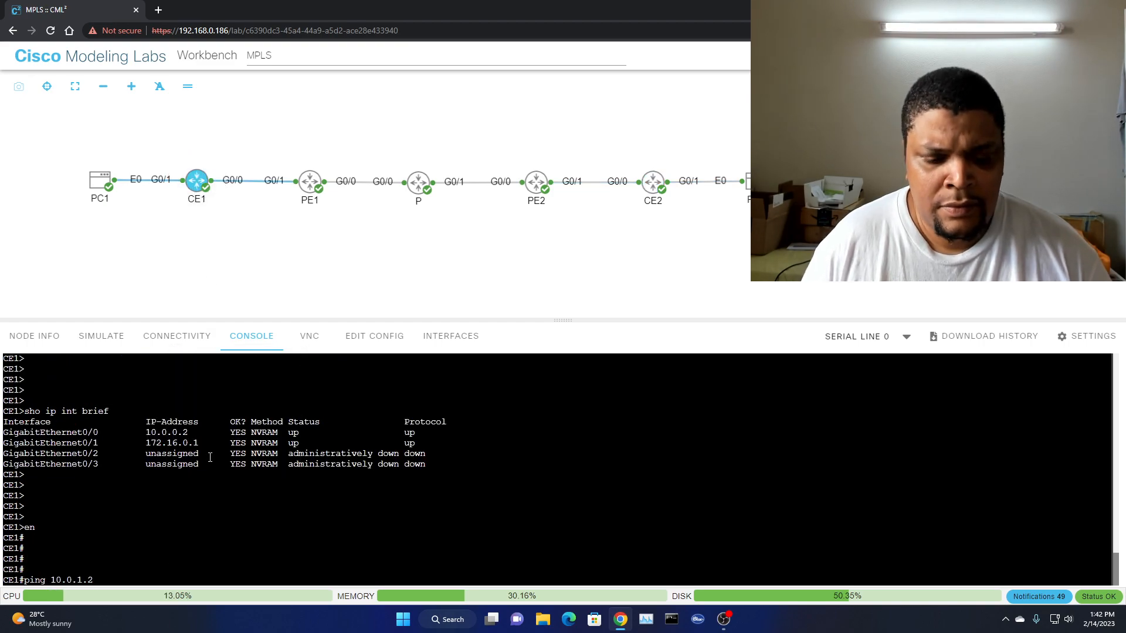
{"action": "key", "text": "Return"}
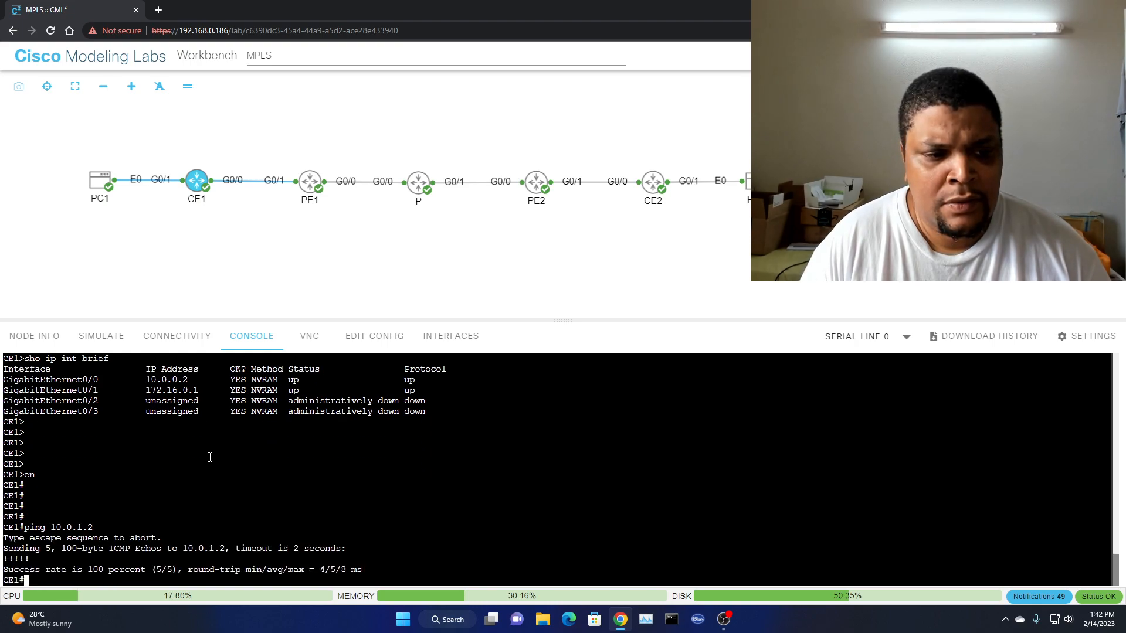
Run a traceroute from CE1 to CE2's address 10.0.1.2 to trace the path through the MPLS core.
{"action": "key", "text": "Return"}
{"action": "key", "text": "Return"}
{"action": "key", "text": "Return"}
{"action": "key", "text": "Return"}
{"action": "key", "text": "Return"}
{"action": "key", "text": "Return"}
{"action": "type", "text": "tracert"}
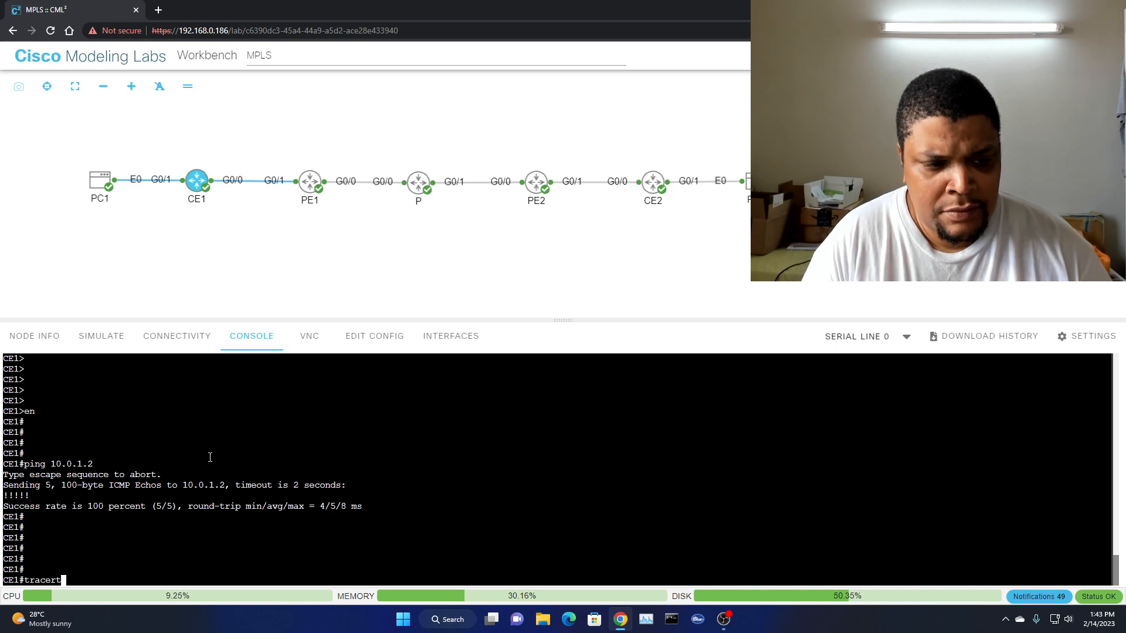
{"action": "key", "text": "BackSpace"}
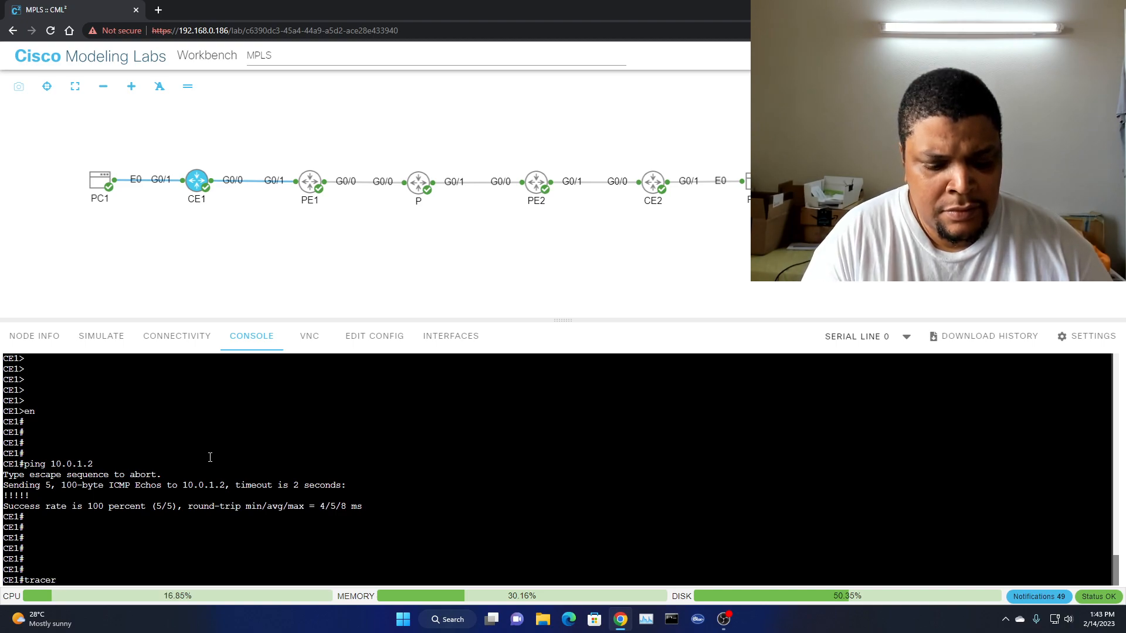
{"action": "type", "text": "oute"}
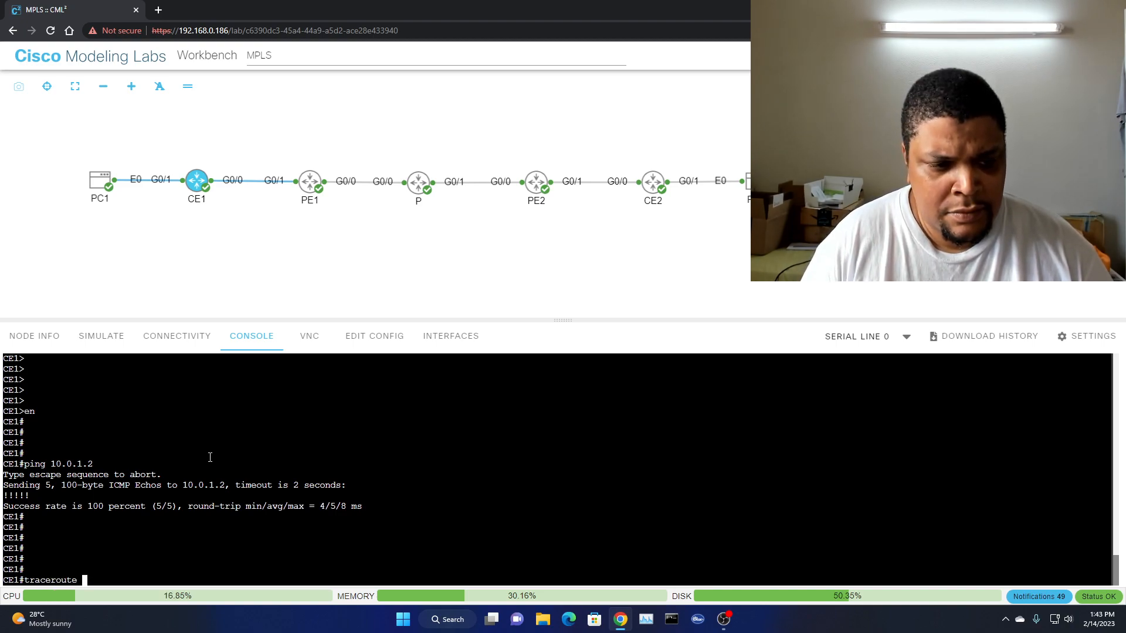
{"action": "right_click", "coordinate": [199, 501]}
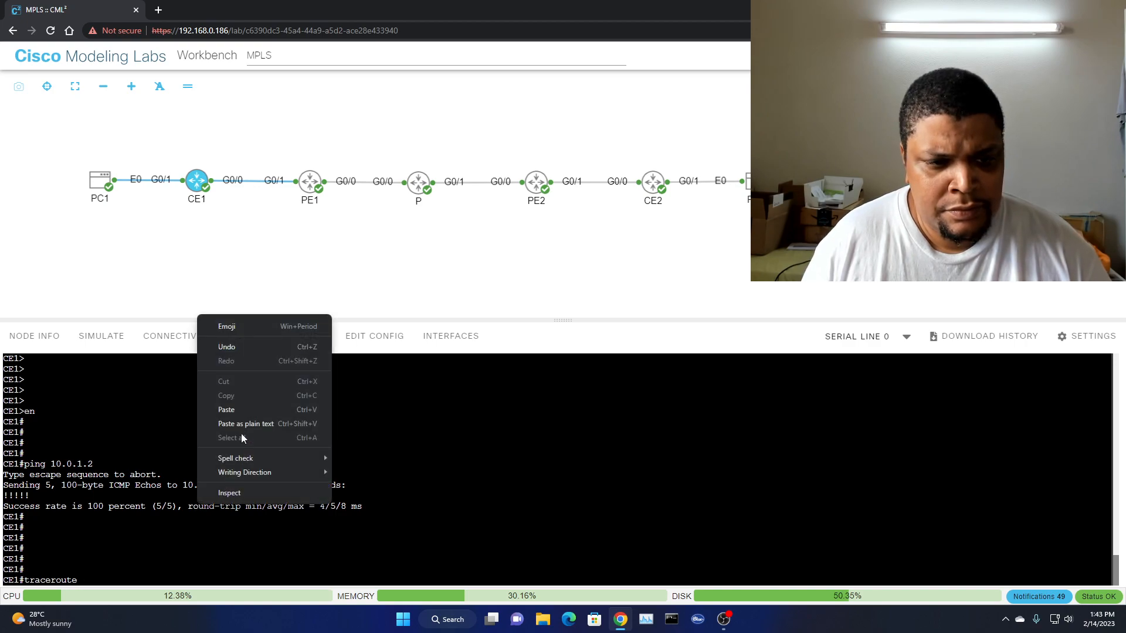
{"action": "left_click", "coordinate": [242, 406]}
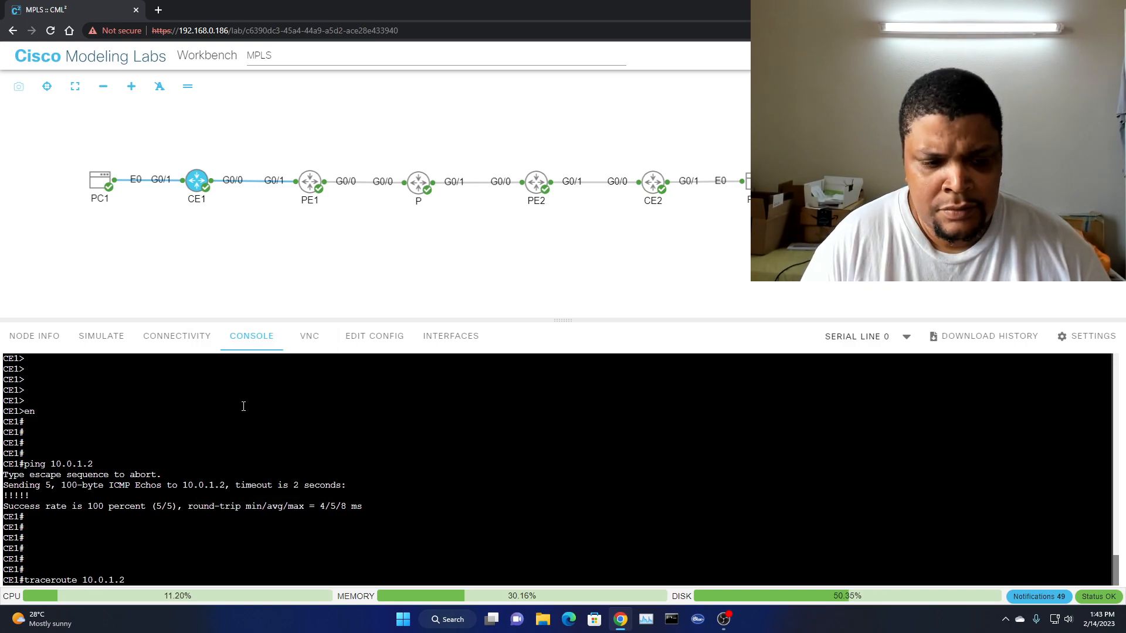
{"action": "key", "text": "Return"}
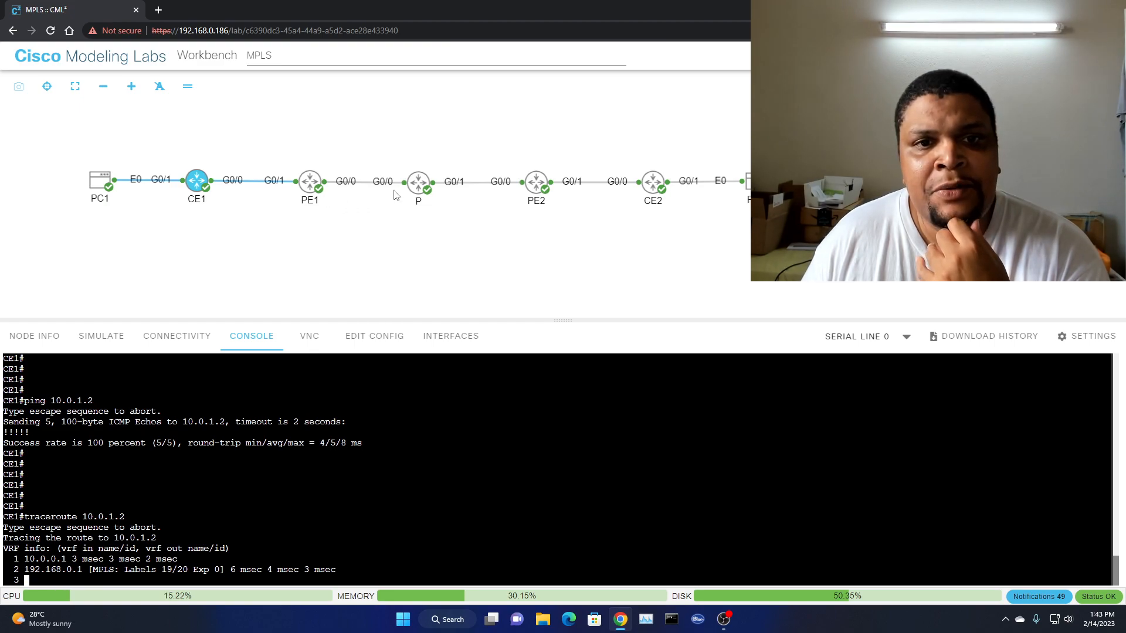
{"action": "mouse_move", "coordinate": [317, 196]}
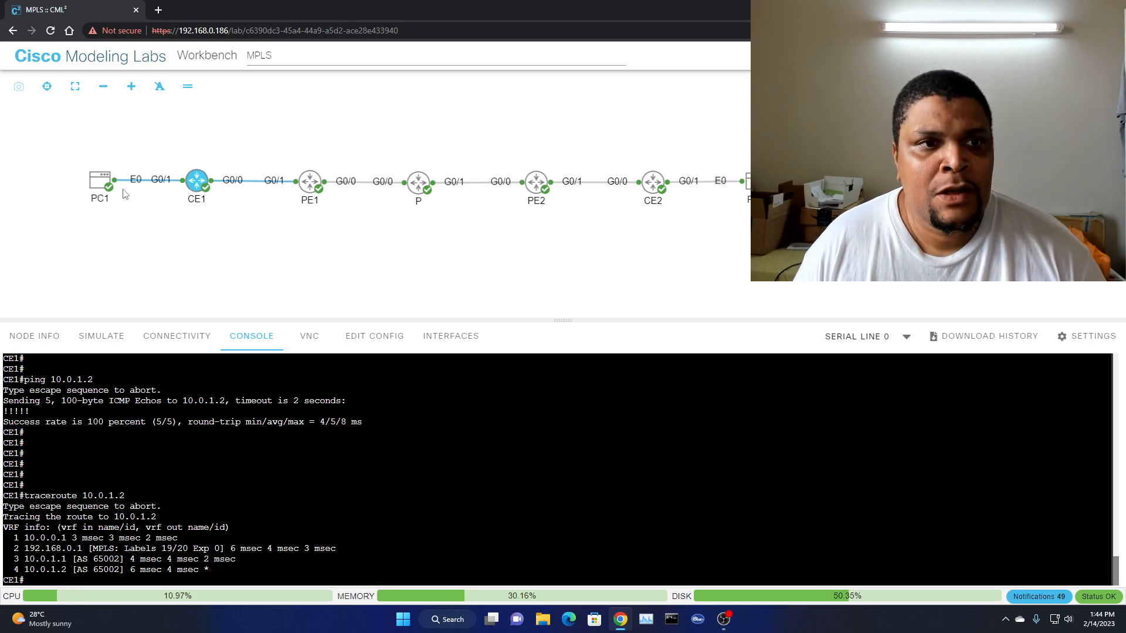
Display PC1's network interface configuration with ifconfig in its console.
{"action": "left_click", "coordinate": [100, 185]}
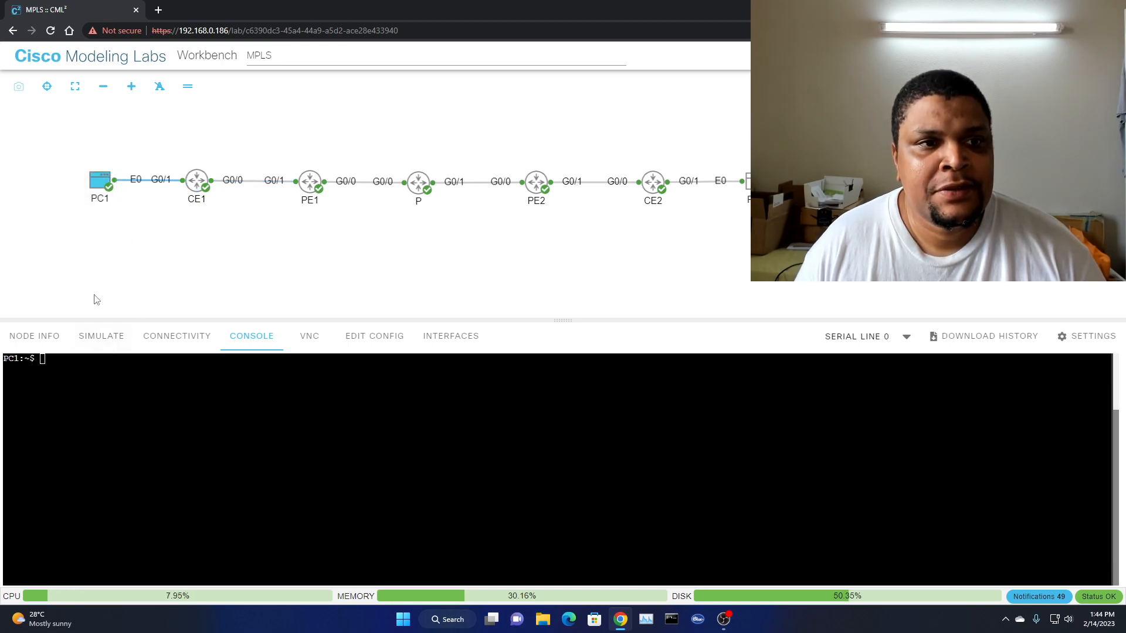
{"action": "left_click", "coordinate": [62, 380]}
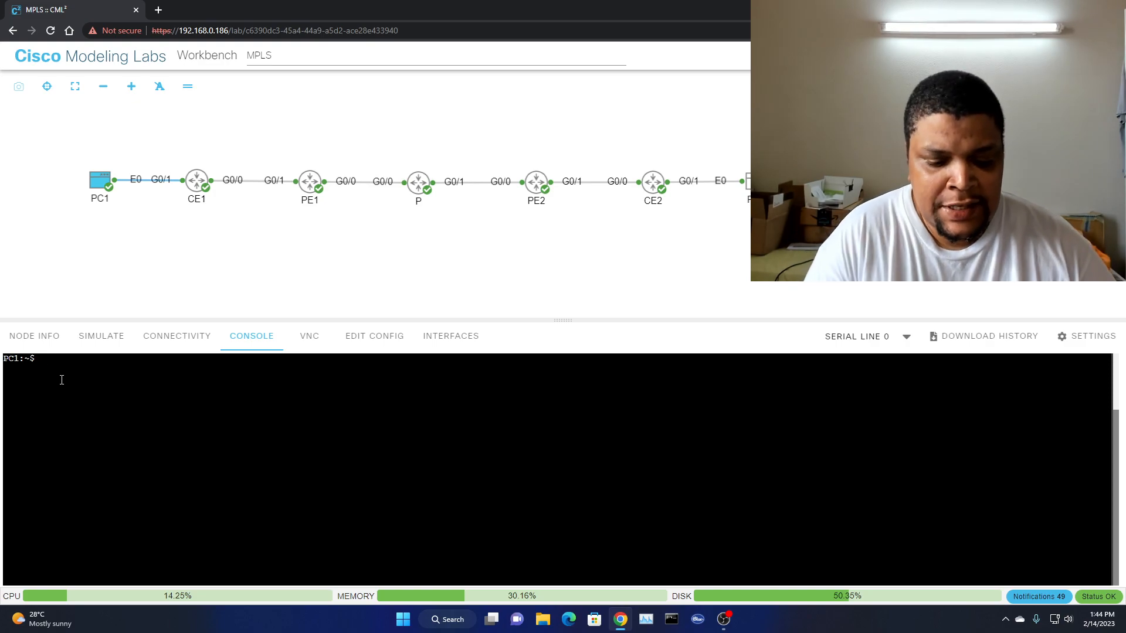
{"action": "type", "text": "ifconfig"}
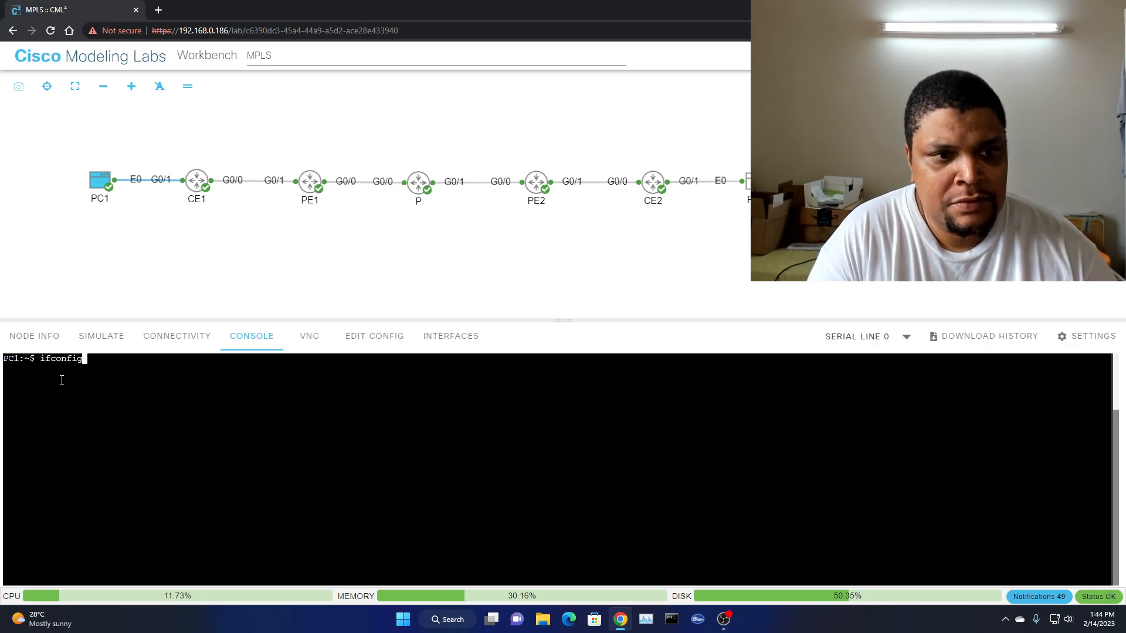
{"action": "key", "text": "Return"}
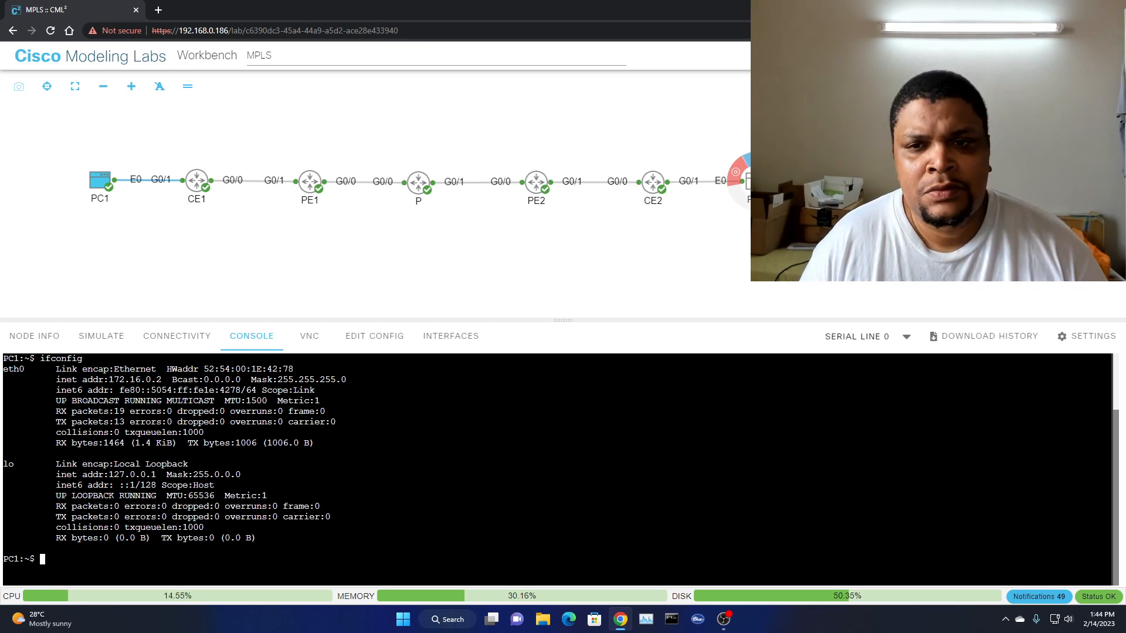
Copy PC2's eth0 address, 172.16.1.2, from the ifconfig output in PC2's console.
{"action": "left_click", "coordinate": [747, 181]}
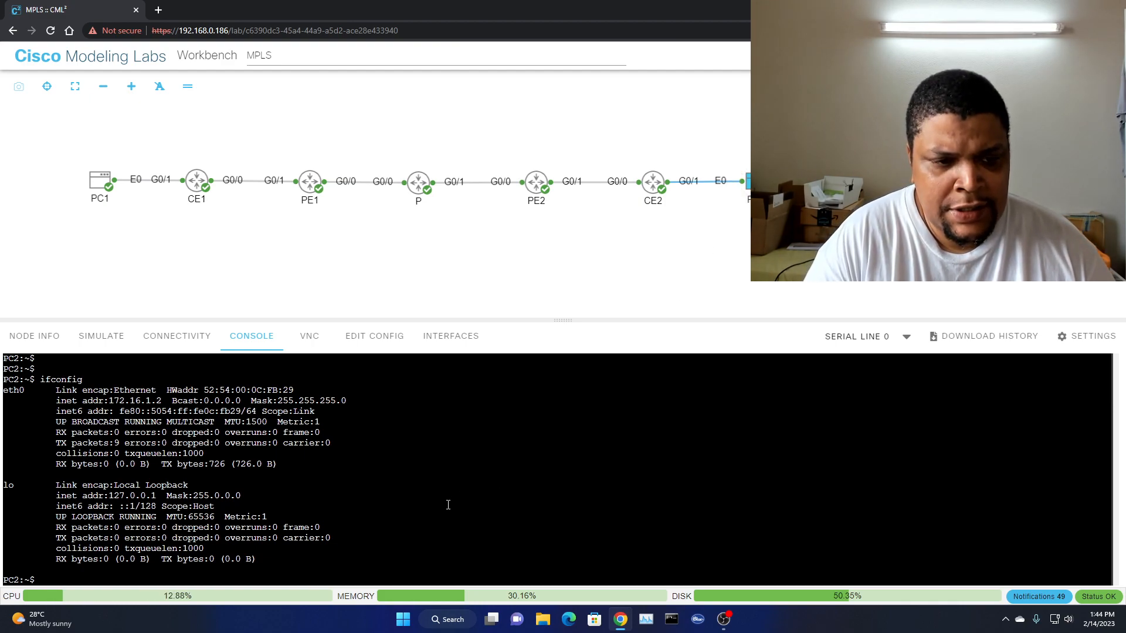
{"action": "left_click_drag", "start_coordinate": [108, 401], "coordinate": [161, 400]}
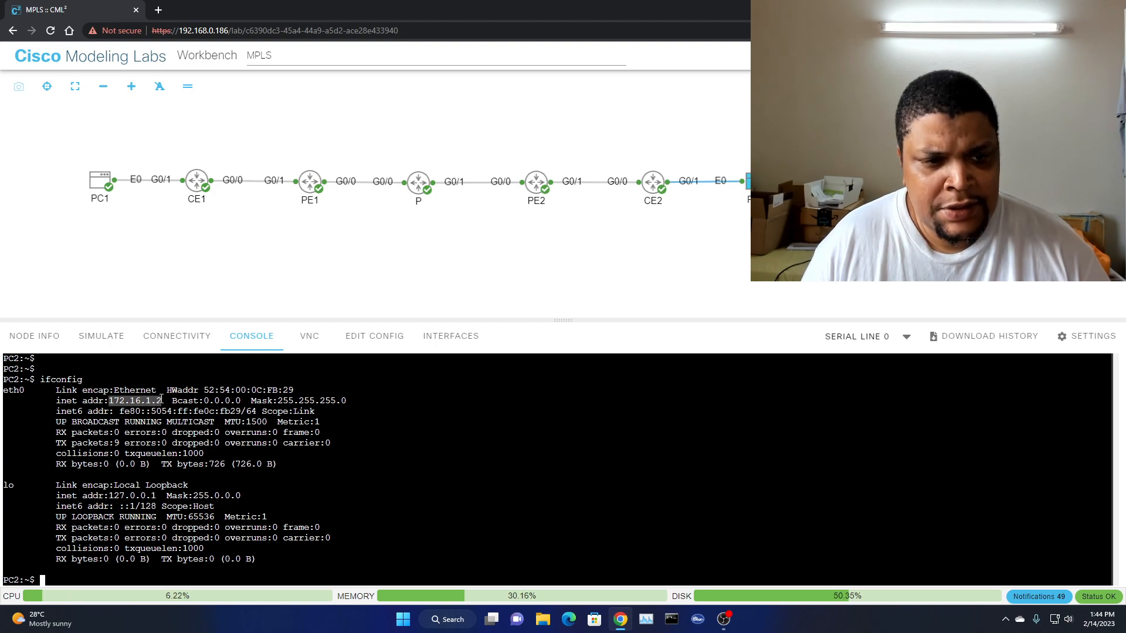
{"action": "right_click", "coordinate": [149, 402]}
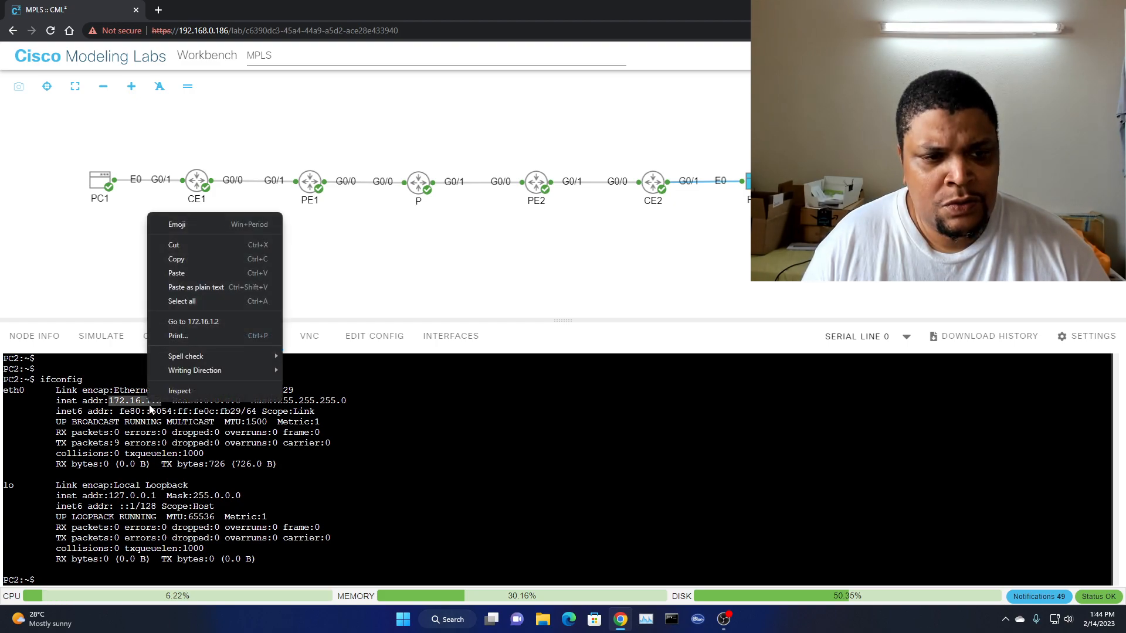
{"action": "left_click", "coordinate": [199, 258]}
Run a traceroute from PC1's console to PC2's address, 172.16.1.2.
{"action": "left_click", "coordinate": [100, 181]}
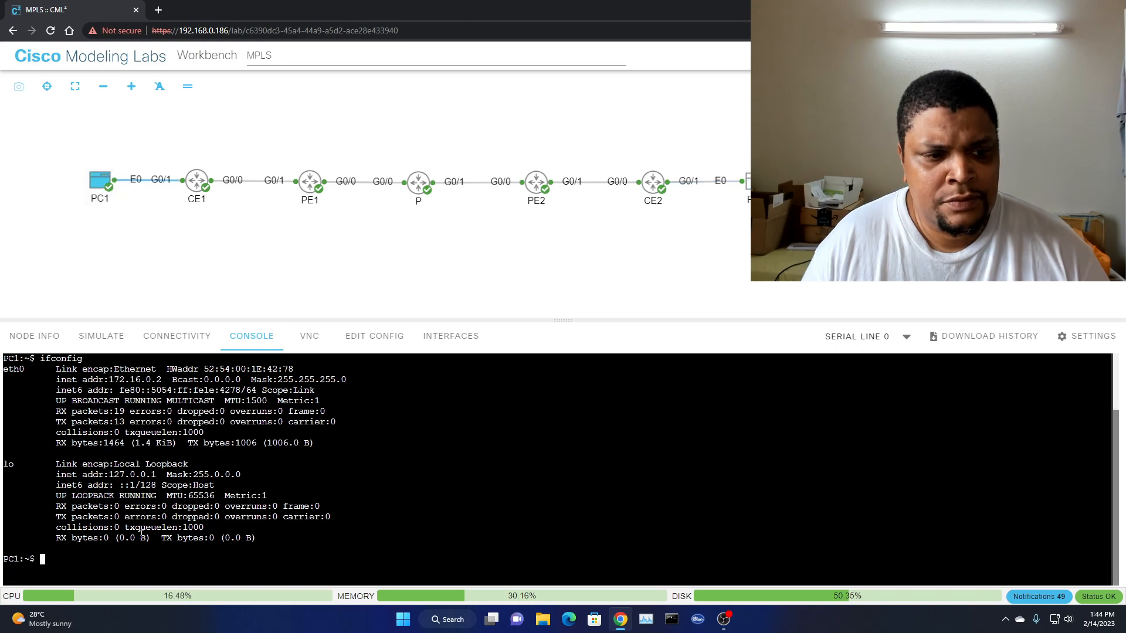
{"action": "key", "text": "Return"}
{"action": "key", "text": "Return"}
{"action": "key", "text": "Return"}
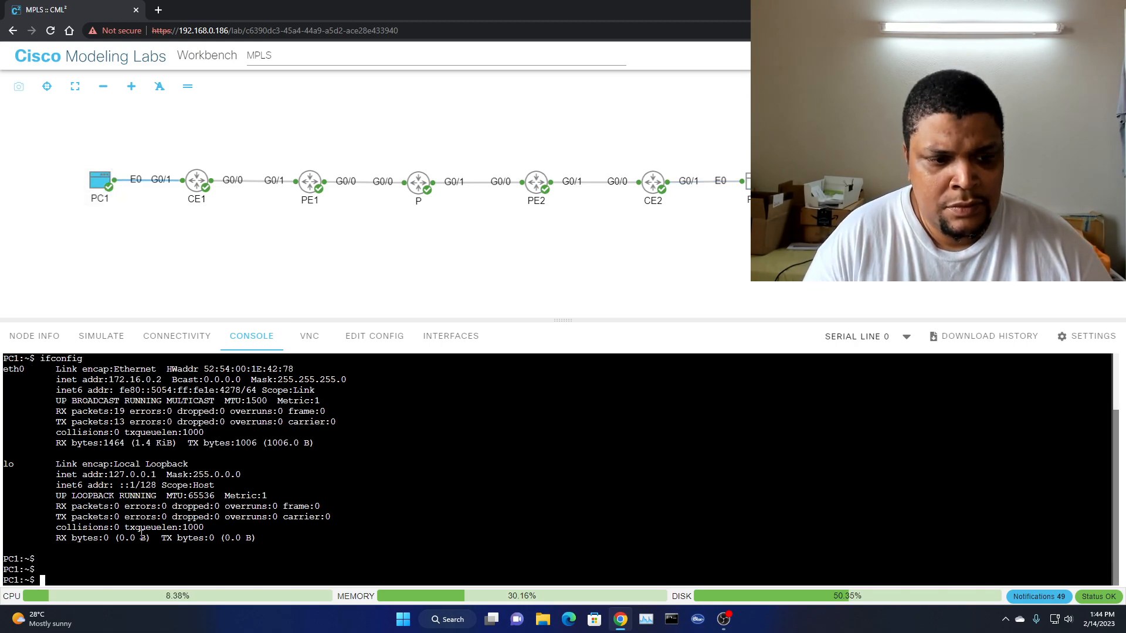
{"action": "type", "text": "tracer"}
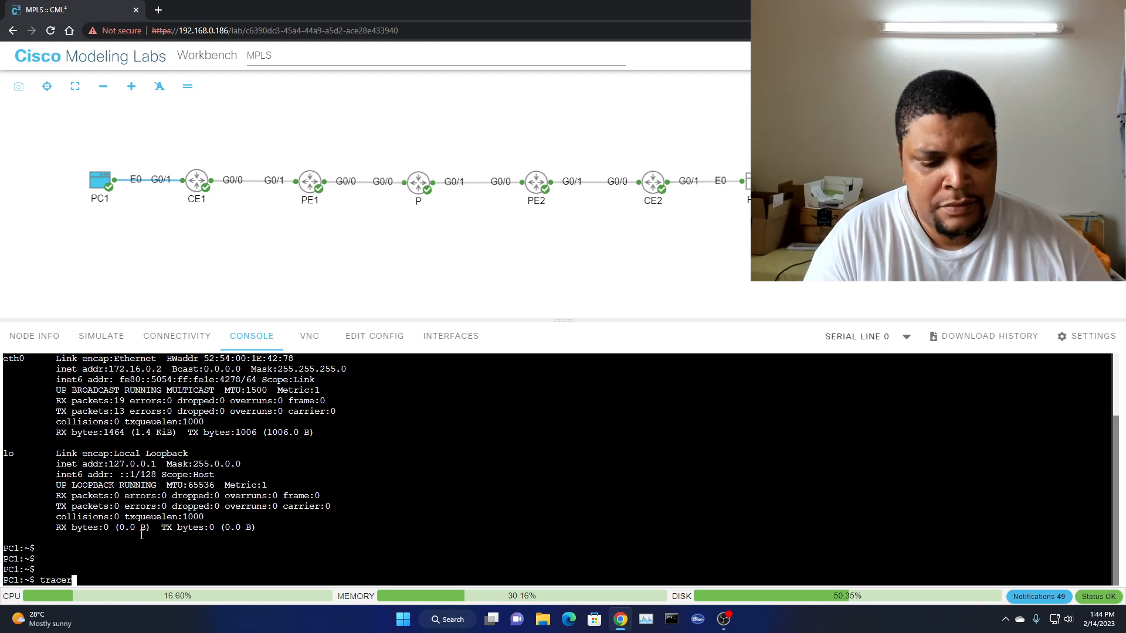
{"action": "type", "text": "oute"}
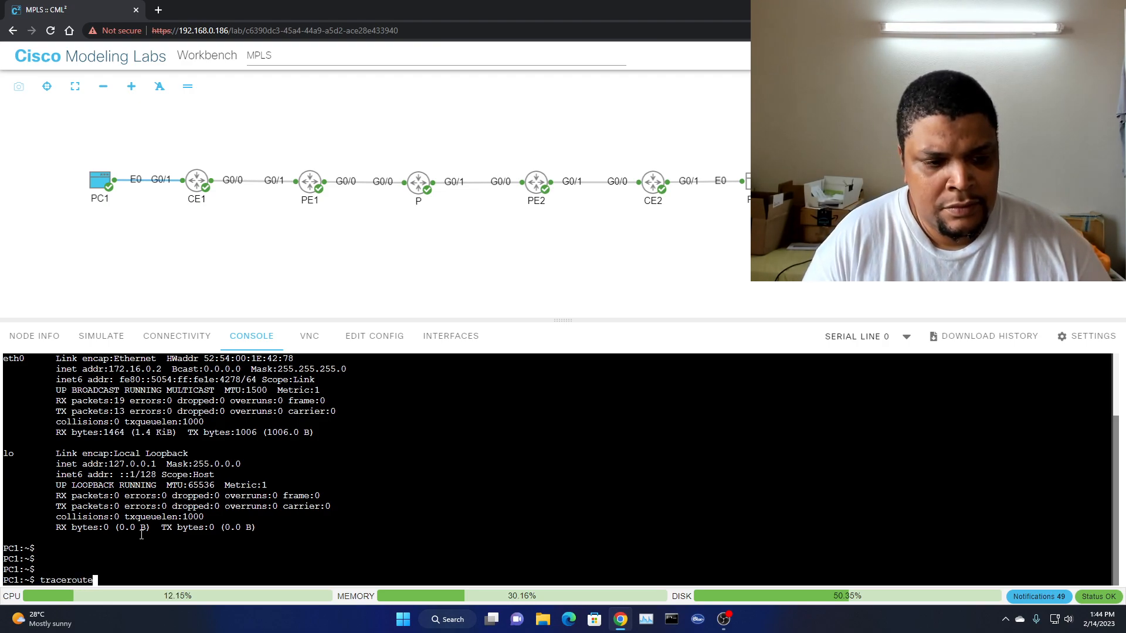
{"action": "right_click", "coordinate": [164, 565]}
{"action": "type", "text": "172.16.1.2"}
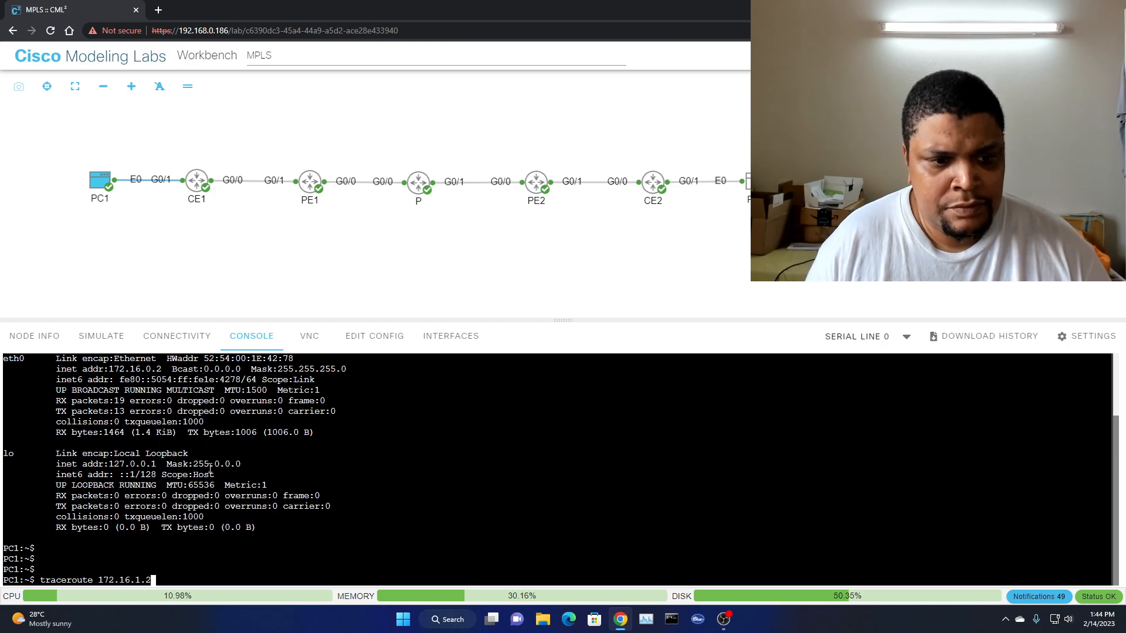
{"action": "key", "text": "Return"}
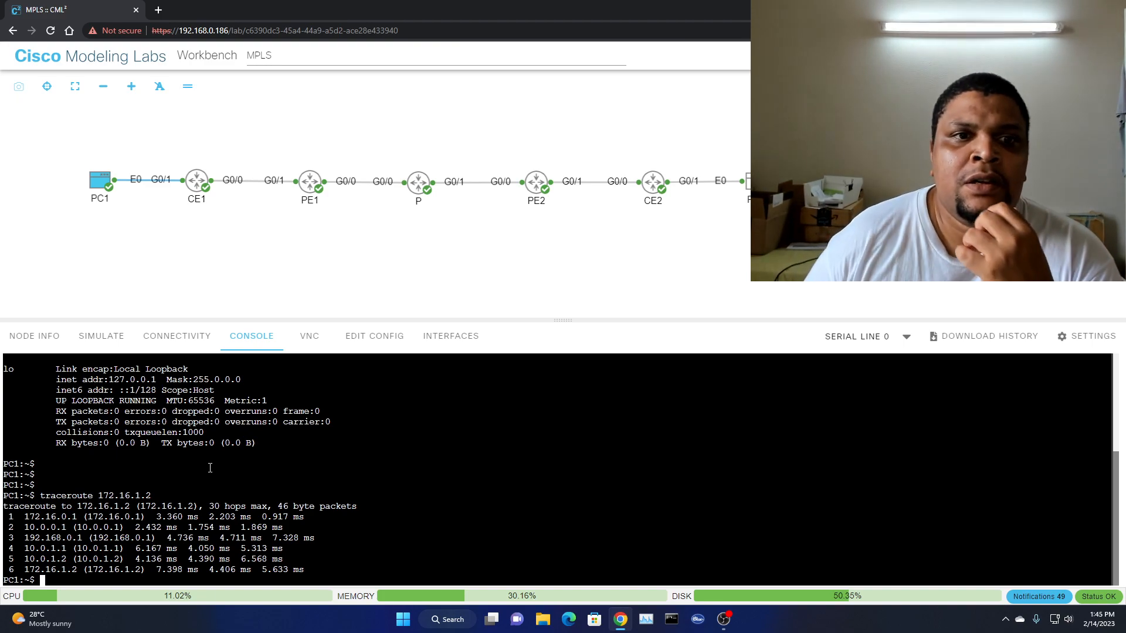
Display PE1's running configuration with "sho run" in its console.
{"action": "left_click", "coordinate": [310, 182]}
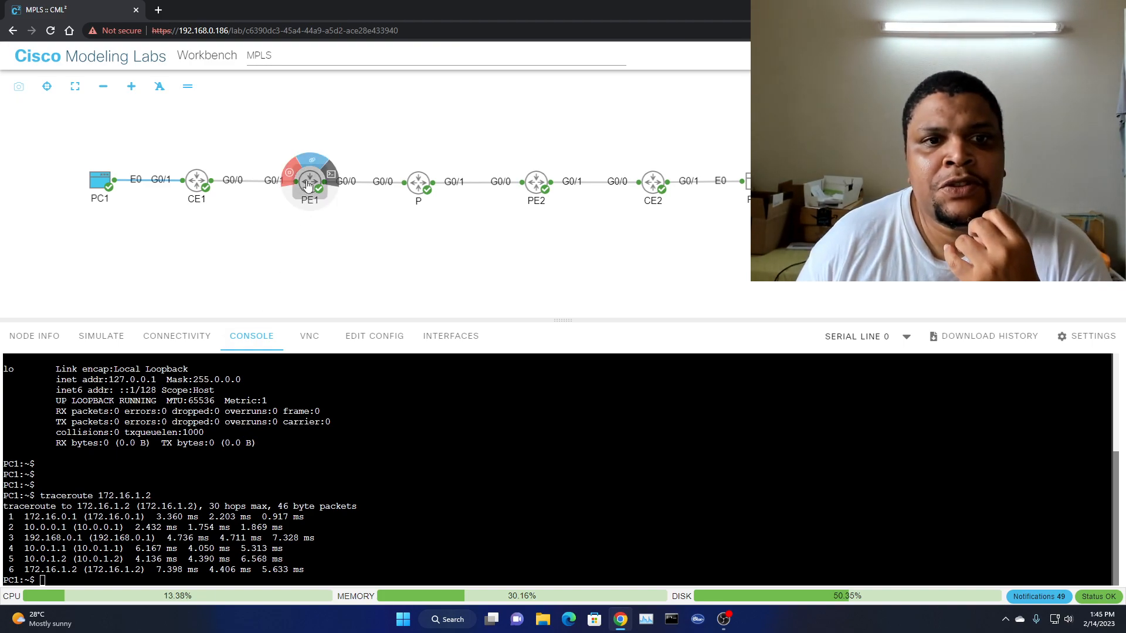
{"action": "left_click", "coordinate": [293, 546]}
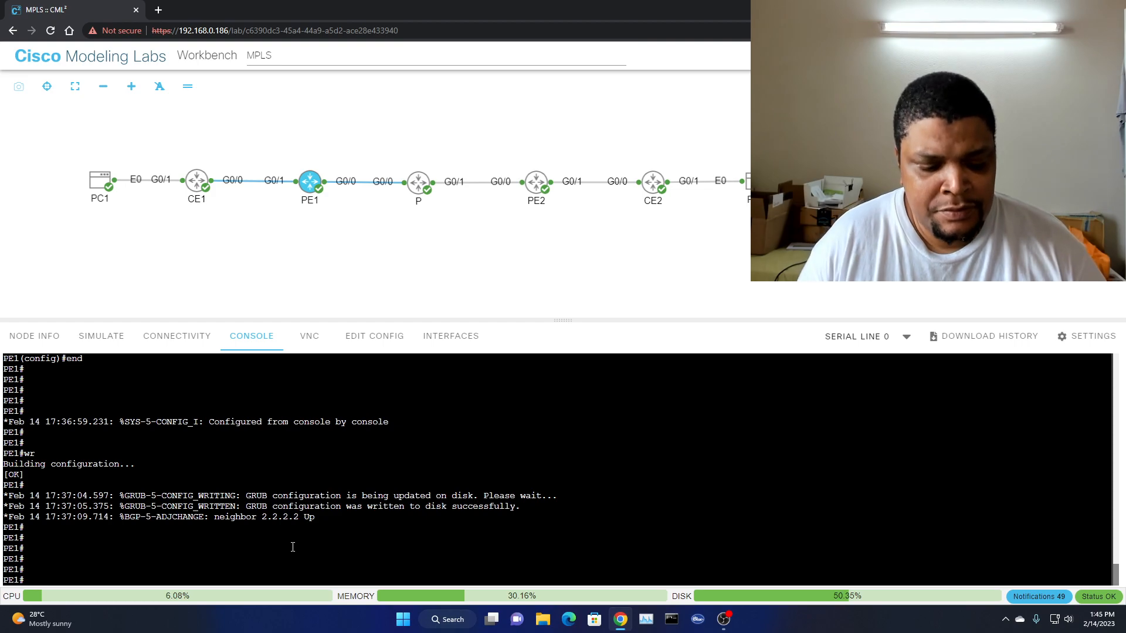
{"action": "type", "text": "sh"}
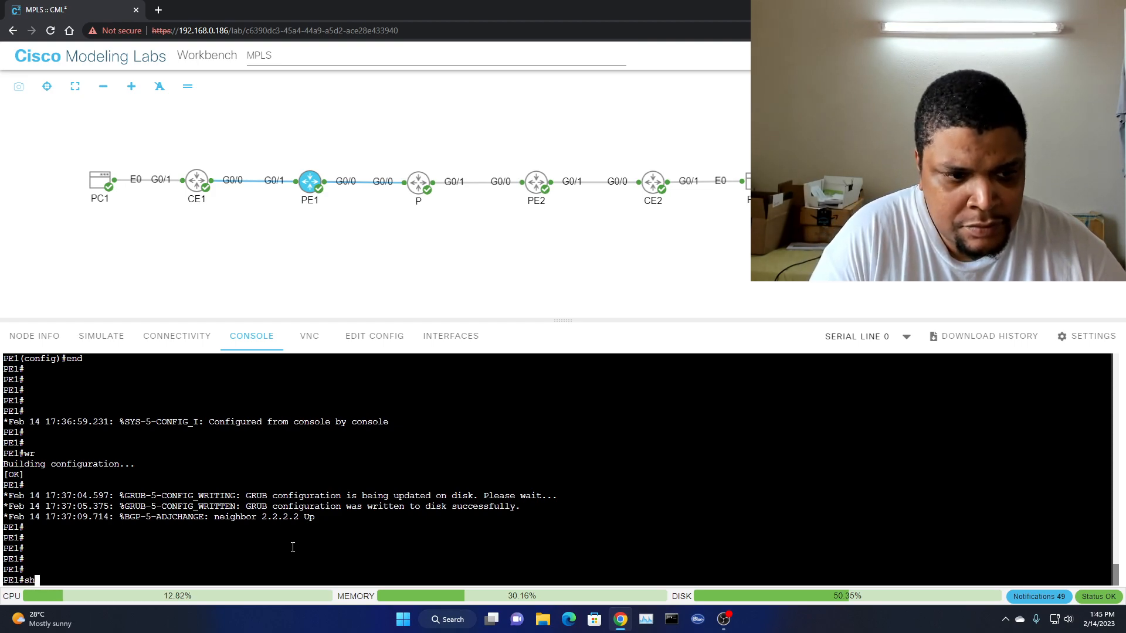
{"action": "type", "text": "o run"}
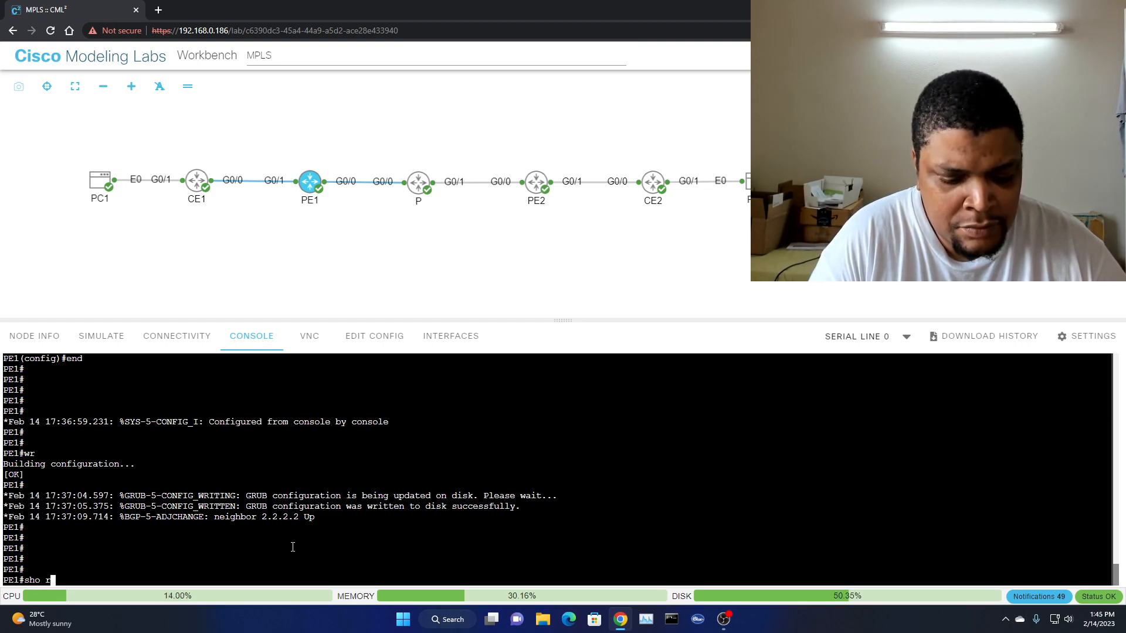
{"action": "key", "text": "Return"}
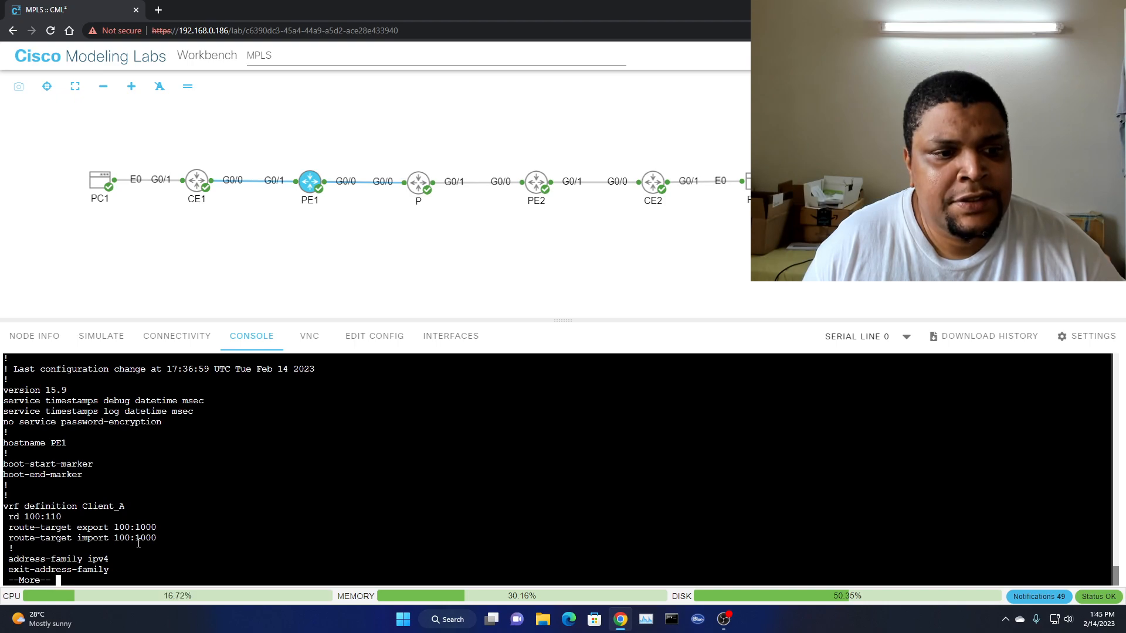
Page through PE1's configuration to the interface sections and examine the Loopback0, GigabitEthernet0/0 and GigabitEthernet0/1 settings.
{"action": "key", "text": "space"}
{"action": "key", "text": "space"}
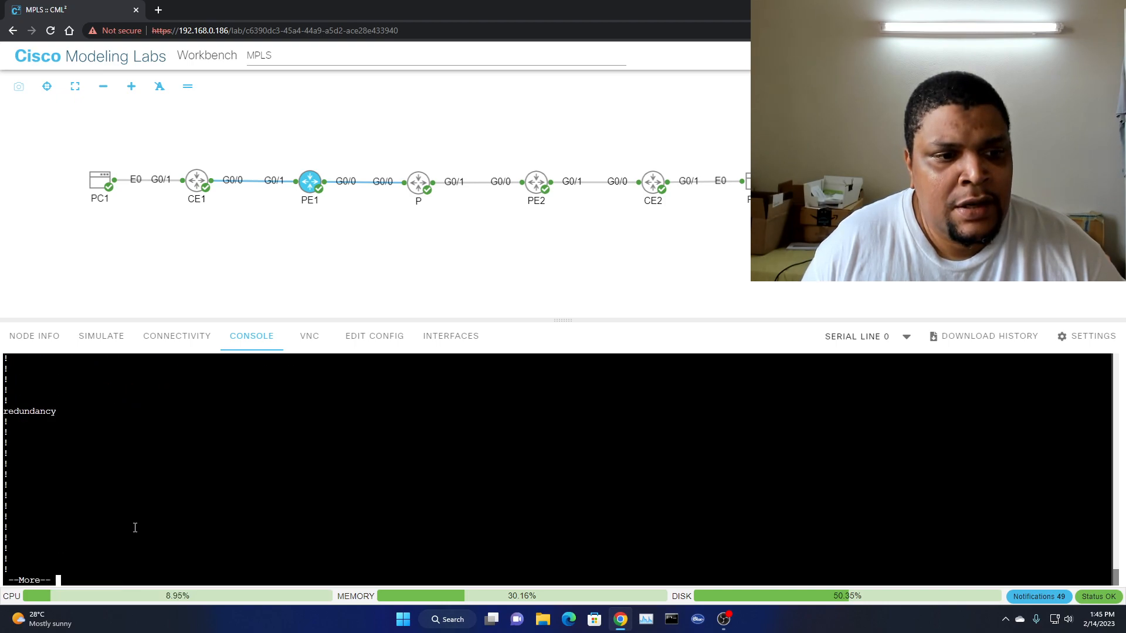
{"action": "key", "text": "space"}
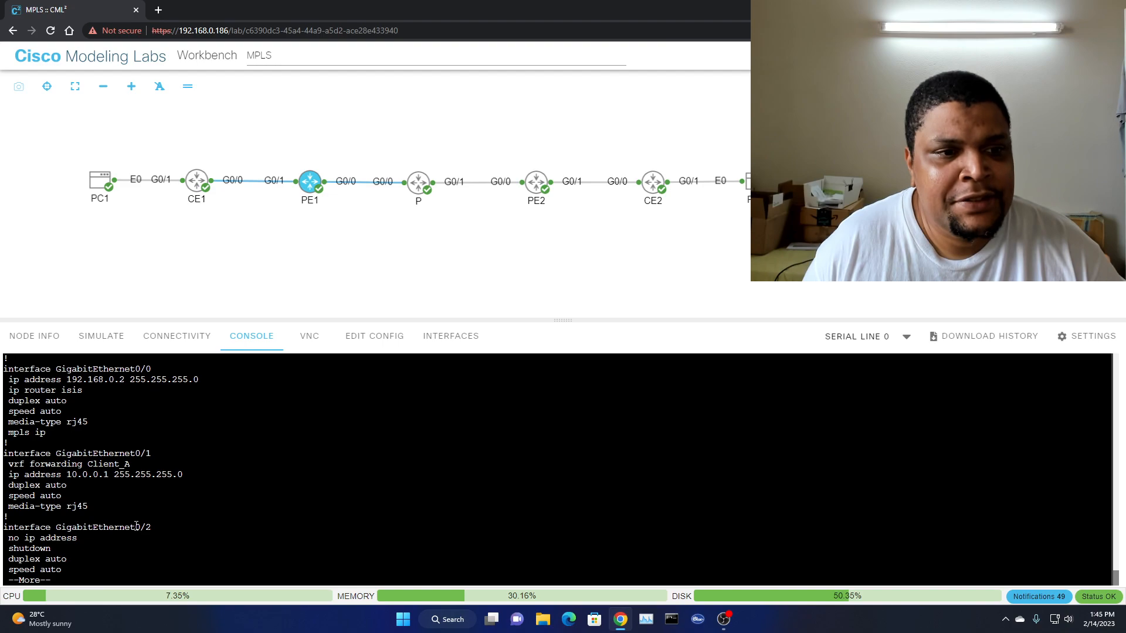
{"action": "scroll", "coordinate": [141, 521], "scroll_direction": "up", "scroll_amount": 2}
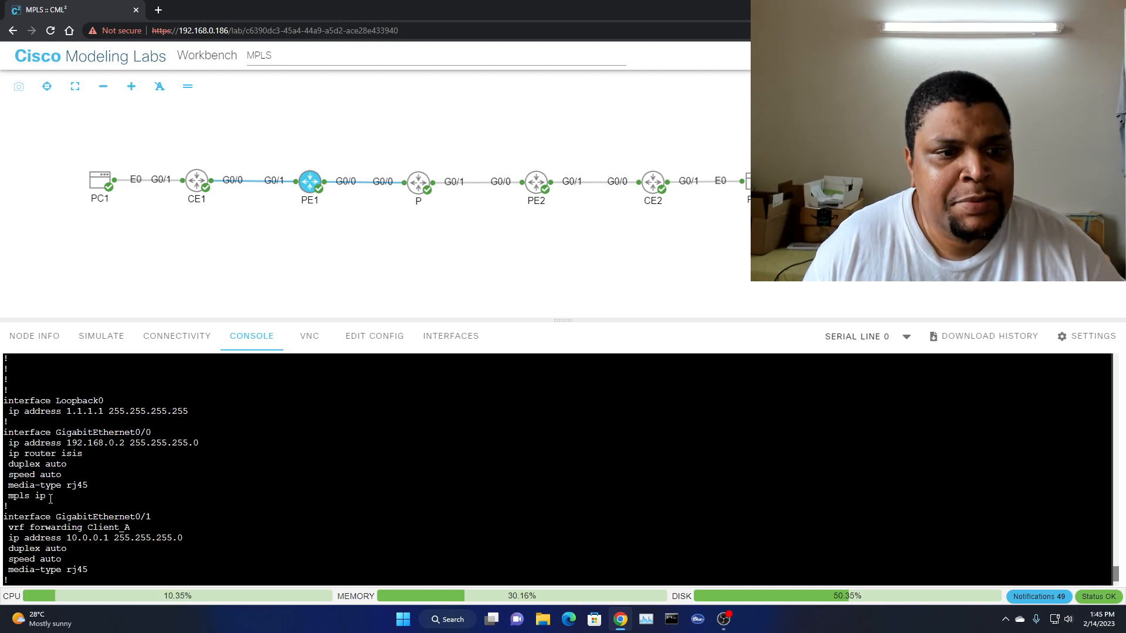
{"action": "scroll", "coordinate": [75, 522], "scroll_direction": "down", "scroll_amount": 2}
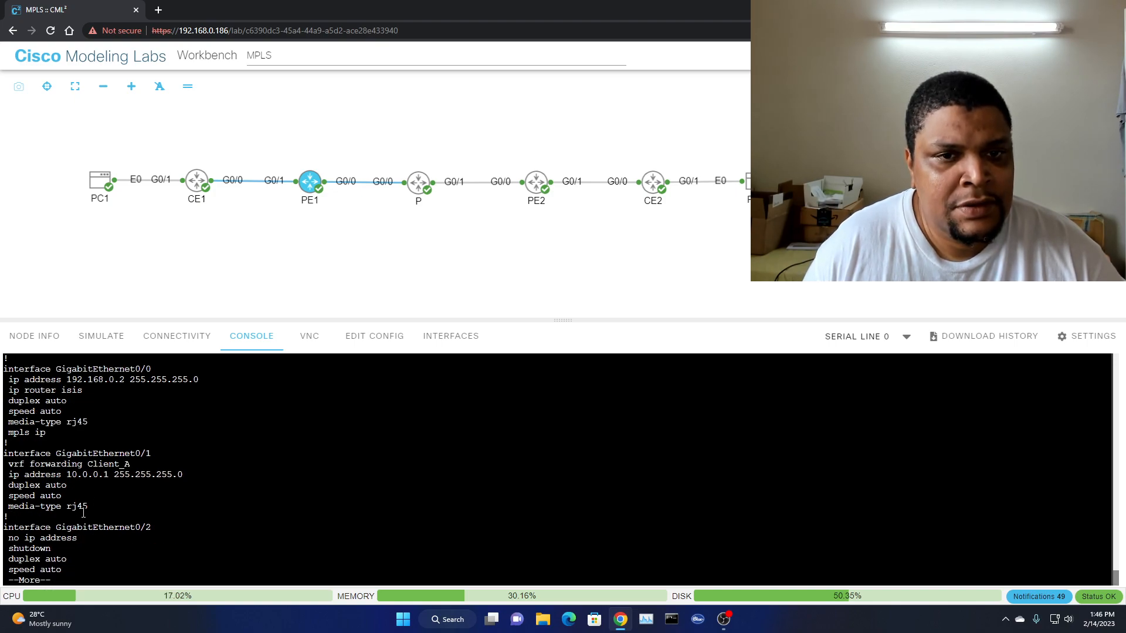
{"action": "left_click", "coordinate": [320, 186]}
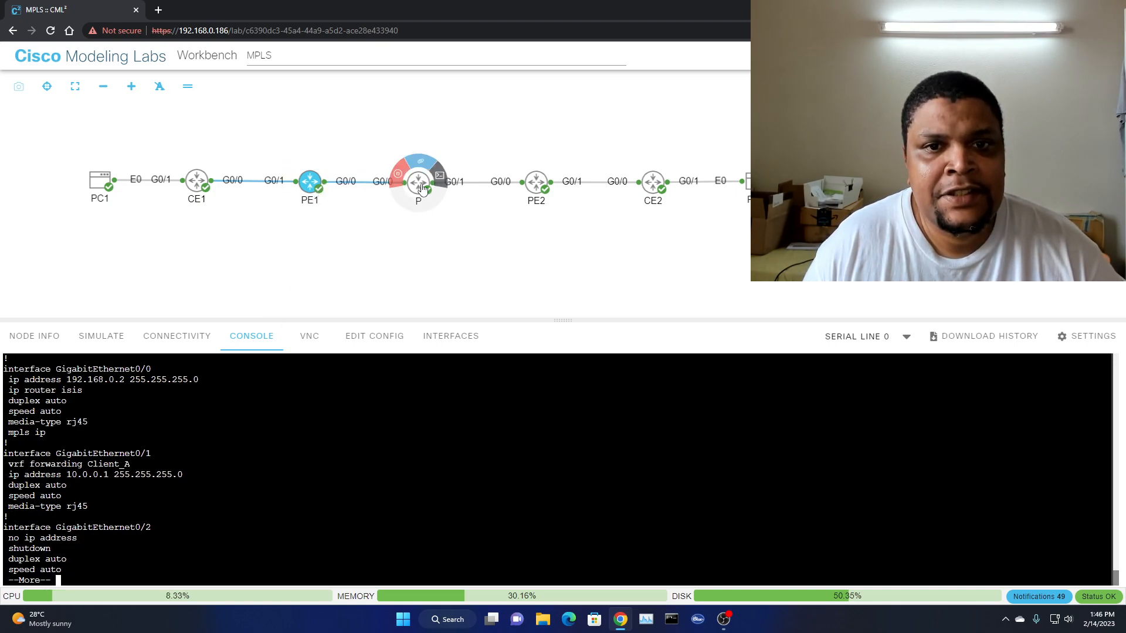
Examine the router isis and router bgp 65000 sections of PE1's configuration, including the vpnv4 and Client_A address families.
{"action": "key", "text": "space"}
{"action": "scroll", "coordinate": [268, 486], "scroll_direction": "up", "scroll_amount": 5}
{"action": "scroll", "coordinate": [268, 486], "scroll_direction": "up", "scroll_amount": 15}
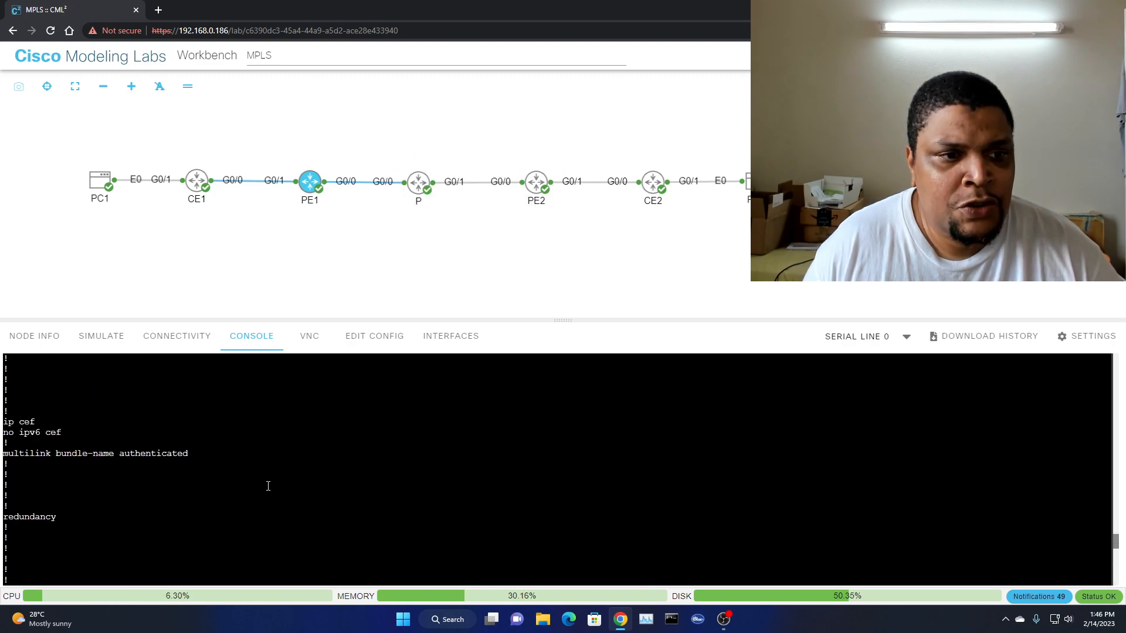
{"action": "scroll", "coordinate": [268, 486], "scroll_direction": "down", "scroll_amount": 5}
{"action": "scroll", "coordinate": [268, 486], "scroll_direction": "down", "scroll_amount": 2}
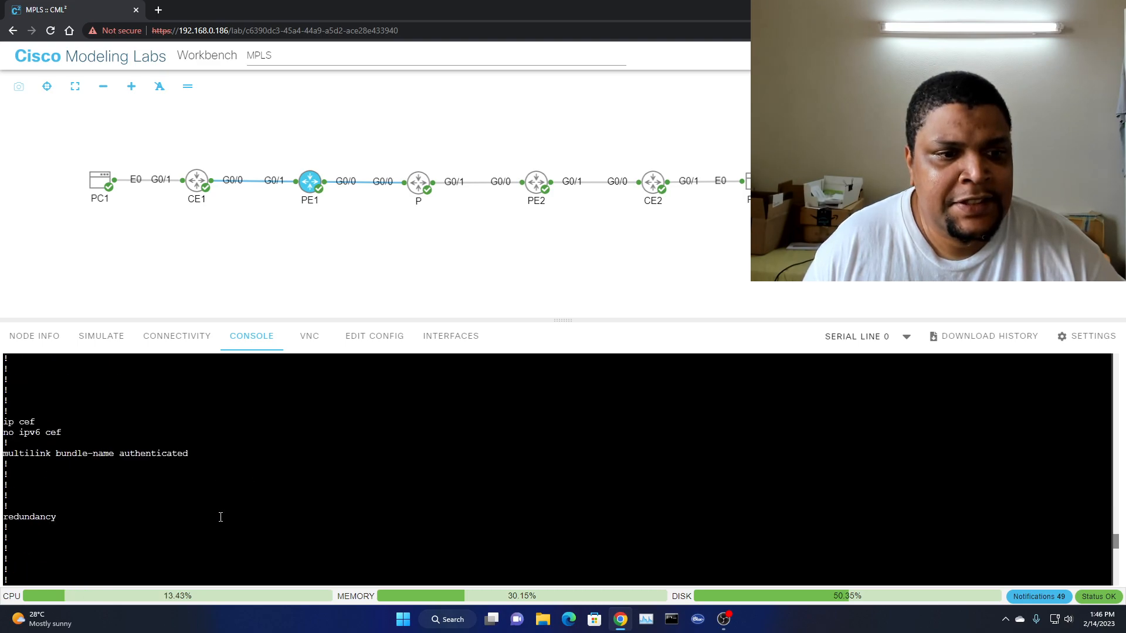
{"action": "scroll", "coordinate": [221, 516], "scroll_direction": "down", "scroll_amount": 15}
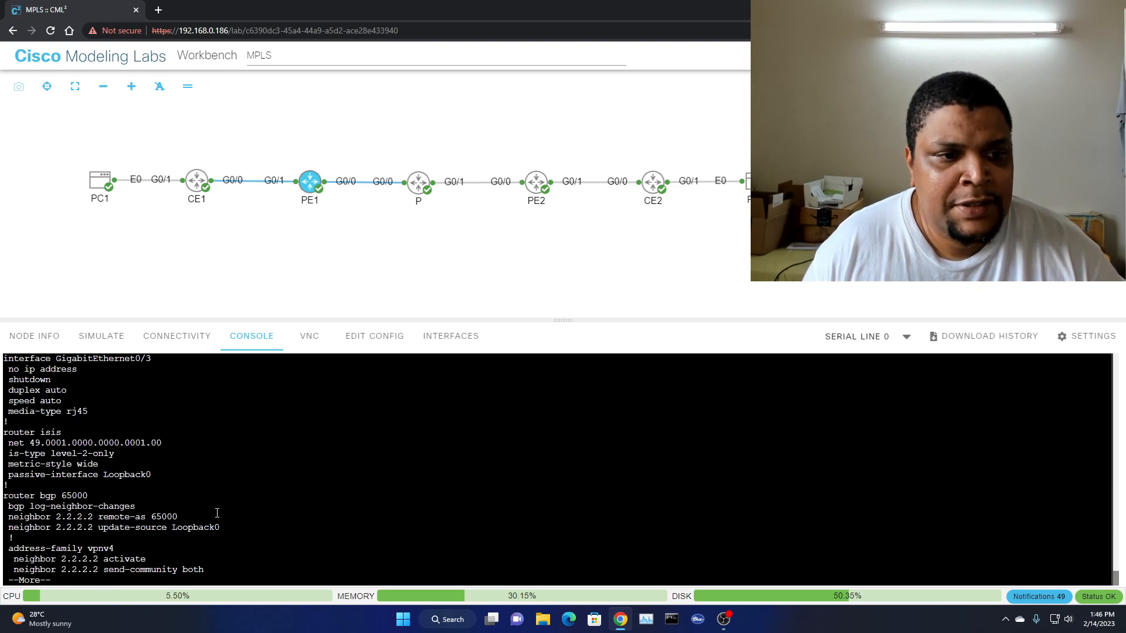
{"action": "key", "text": "space"}
{"action": "scroll", "coordinate": [217, 512], "scroll_direction": "up", "scroll_amount": 7}
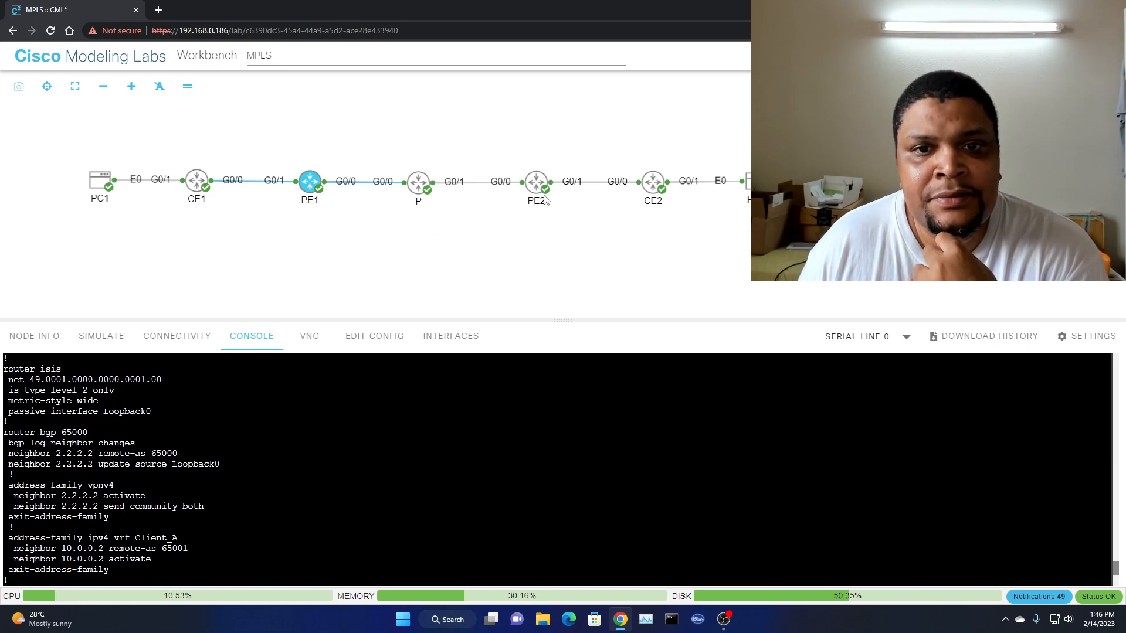
{"action": "mouse_move", "coordinate": [539, 205]}
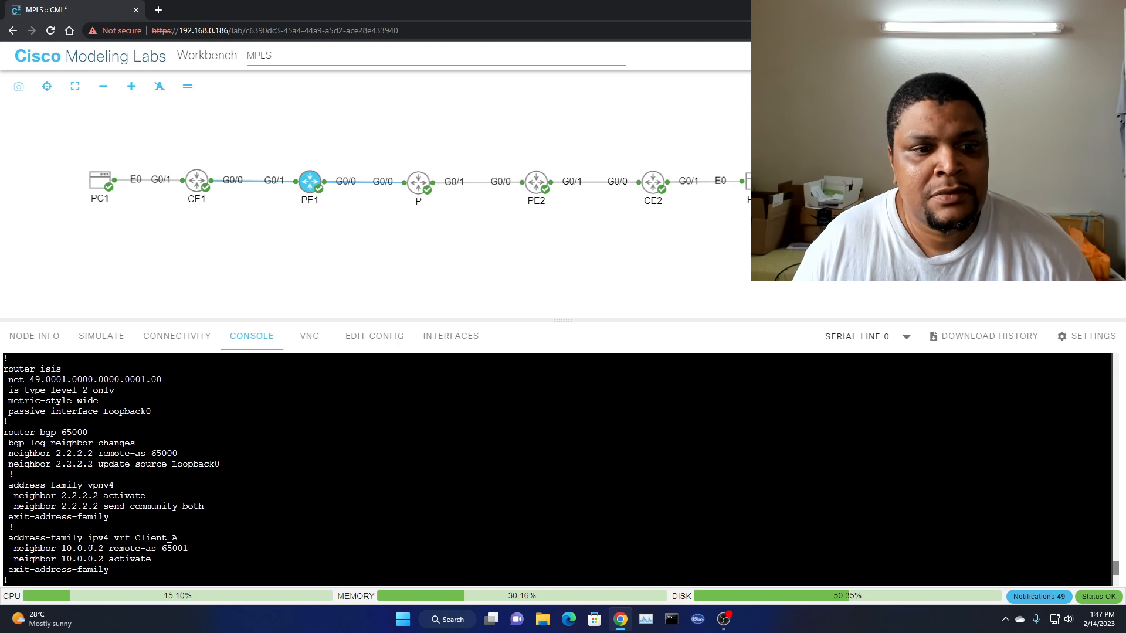
Page through the rest of PE1's running configuration until the command prompt returns.
{"action": "scroll", "coordinate": [90, 548], "scroll_direction": "down", "scroll_amount": 6}
{"action": "scroll", "coordinate": [89, 533], "scroll_direction": "up", "scroll_amount": 4}
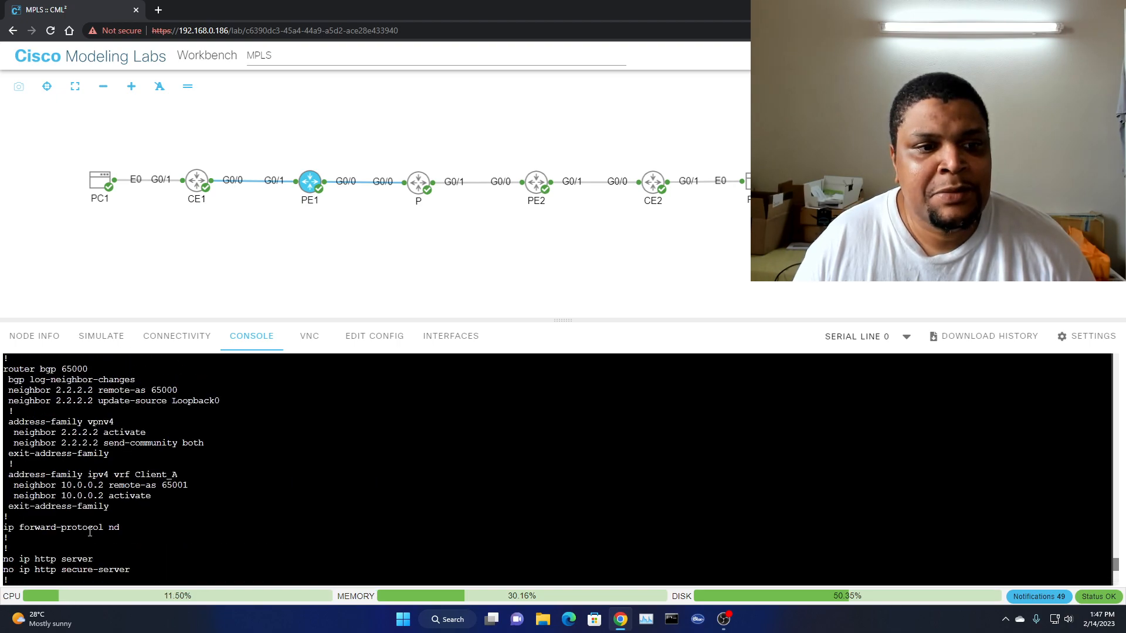
{"action": "scroll", "coordinate": [63, 487], "scroll_direction": "down", "scroll_amount": 5}
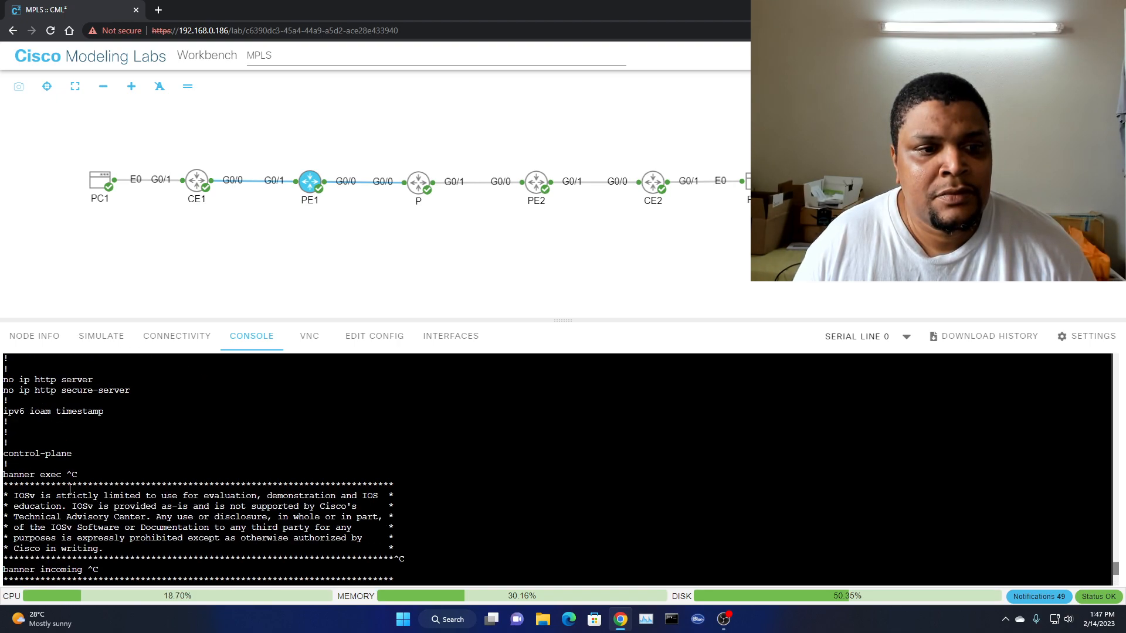
{"action": "key", "text": "space"}
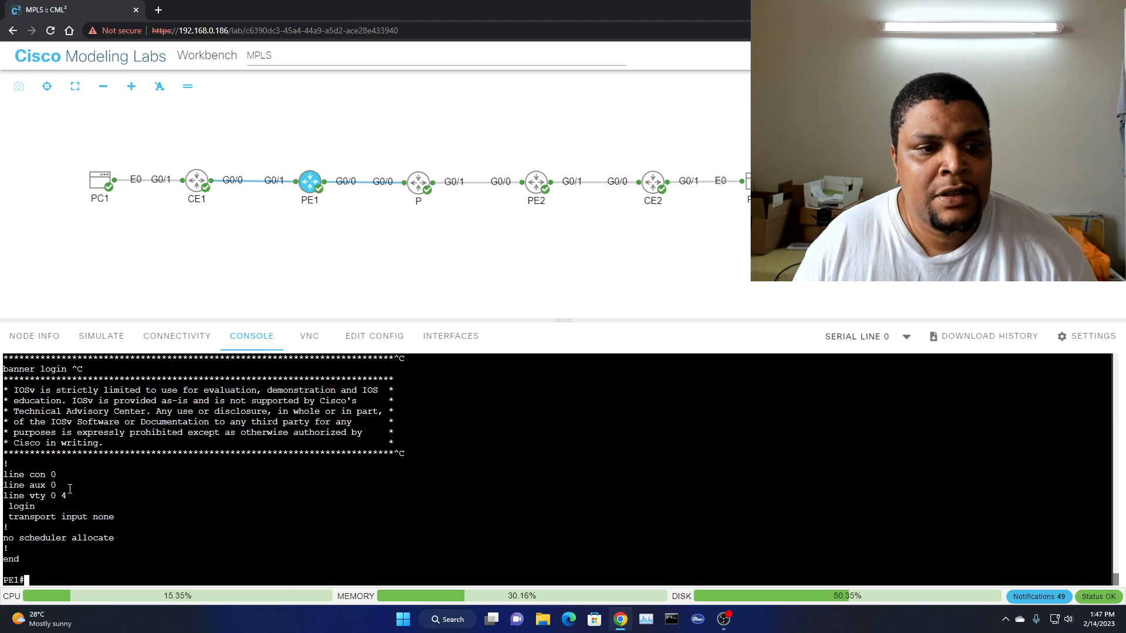
Display the P router's running configuration with "sho run" in its console.
{"action": "left_click", "coordinate": [418, 181]}
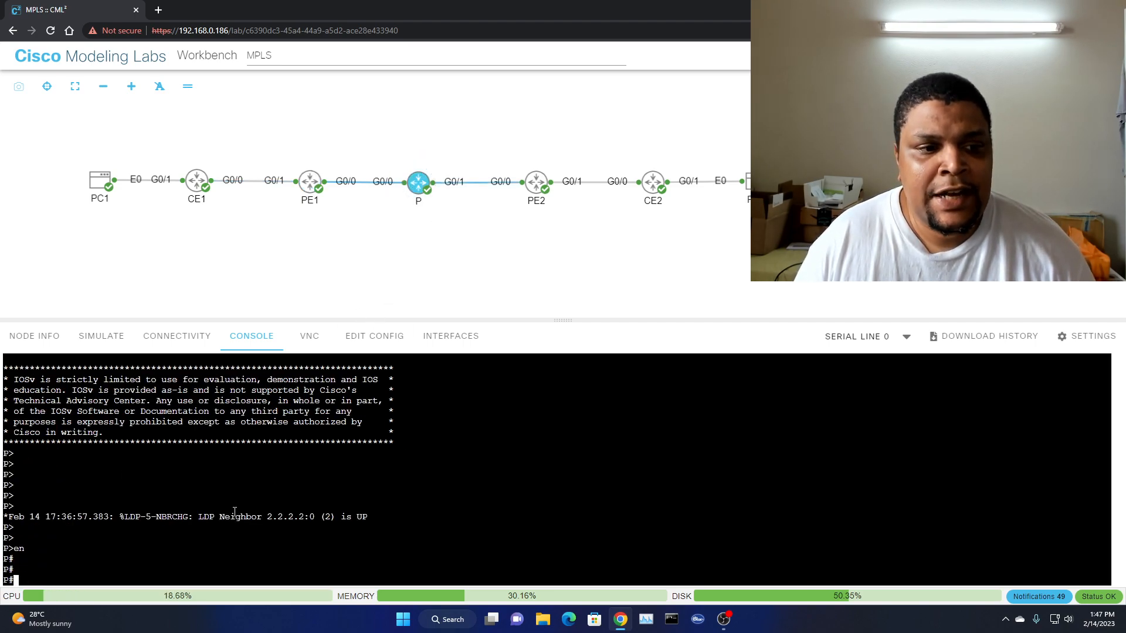
{"action": "type", "text": "sho r"}
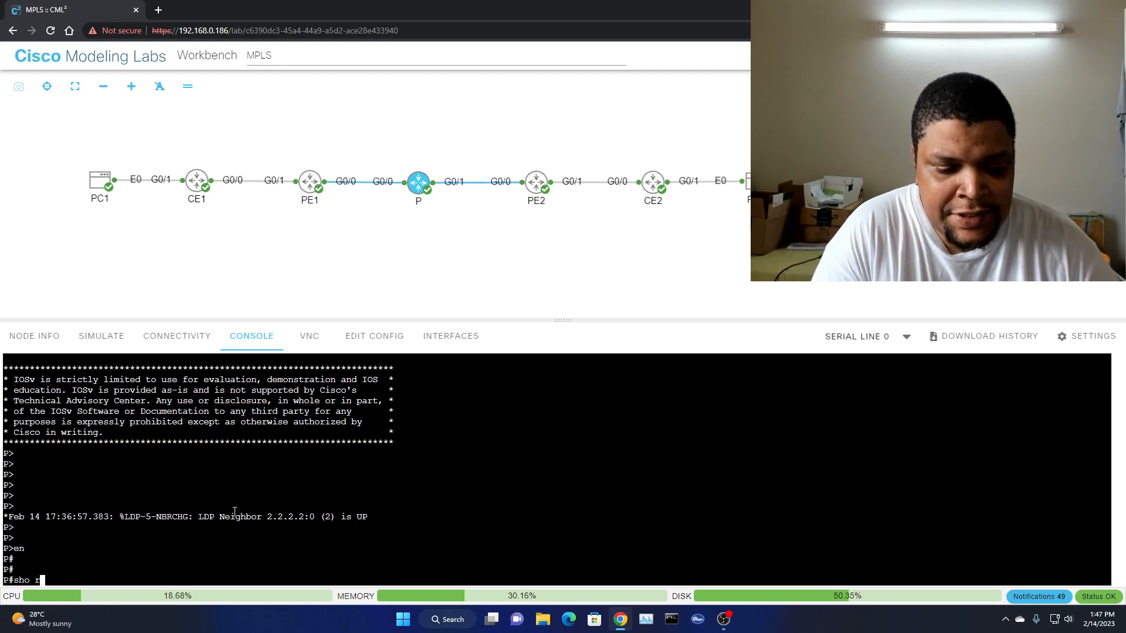
{"action": "type", "text": "un"}
{"action": "key", "text": "Return"}
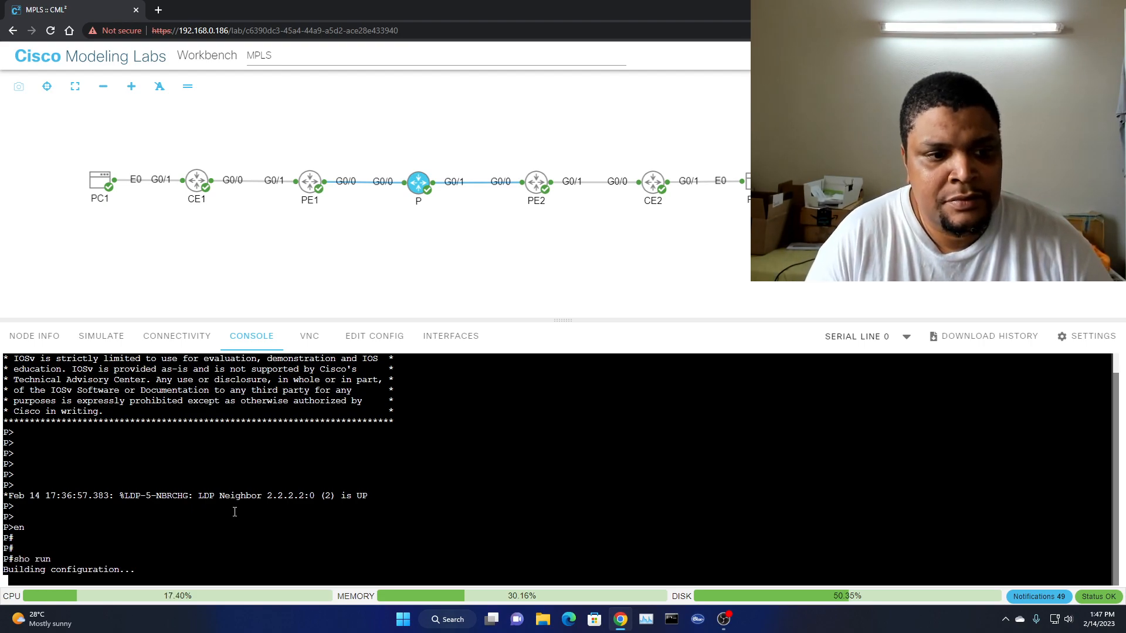
Examine the loopback, GigabitEthernet interface and router isis sections of the P router's running configuration.
{"action": "key", "text": "space"}
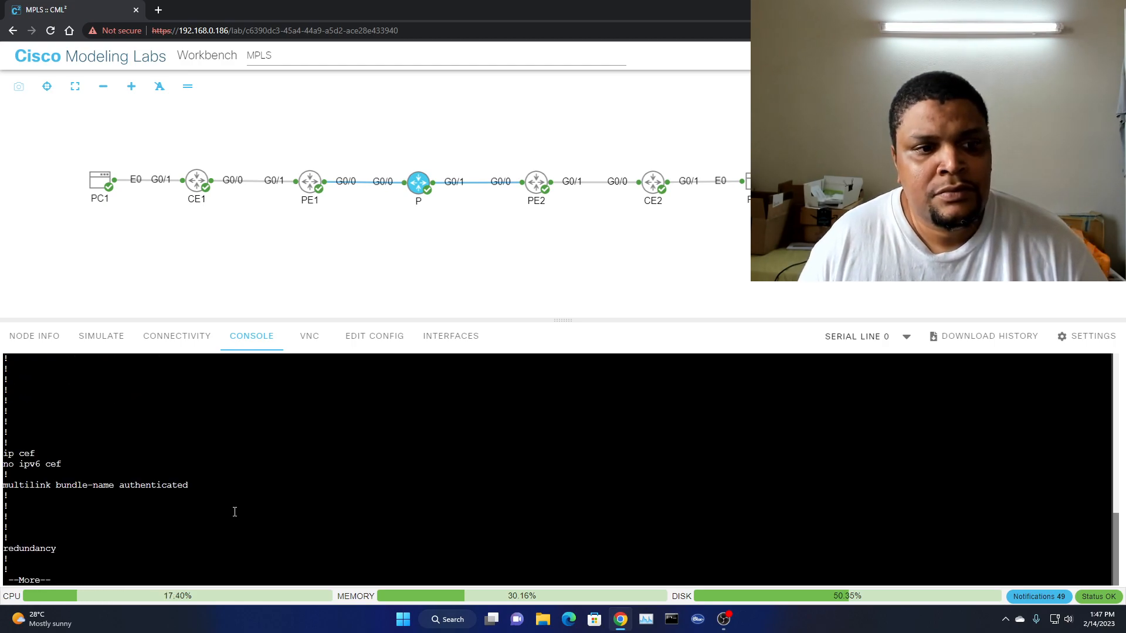
{"action": "key", "text": "space"}
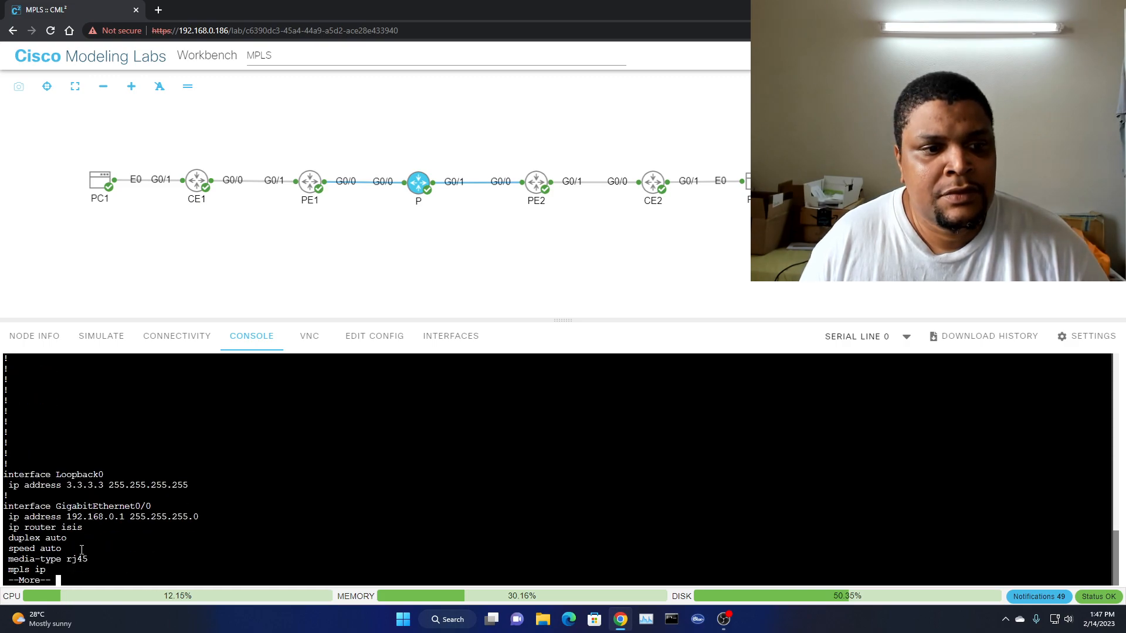
{"action": "key", "text": "space"}
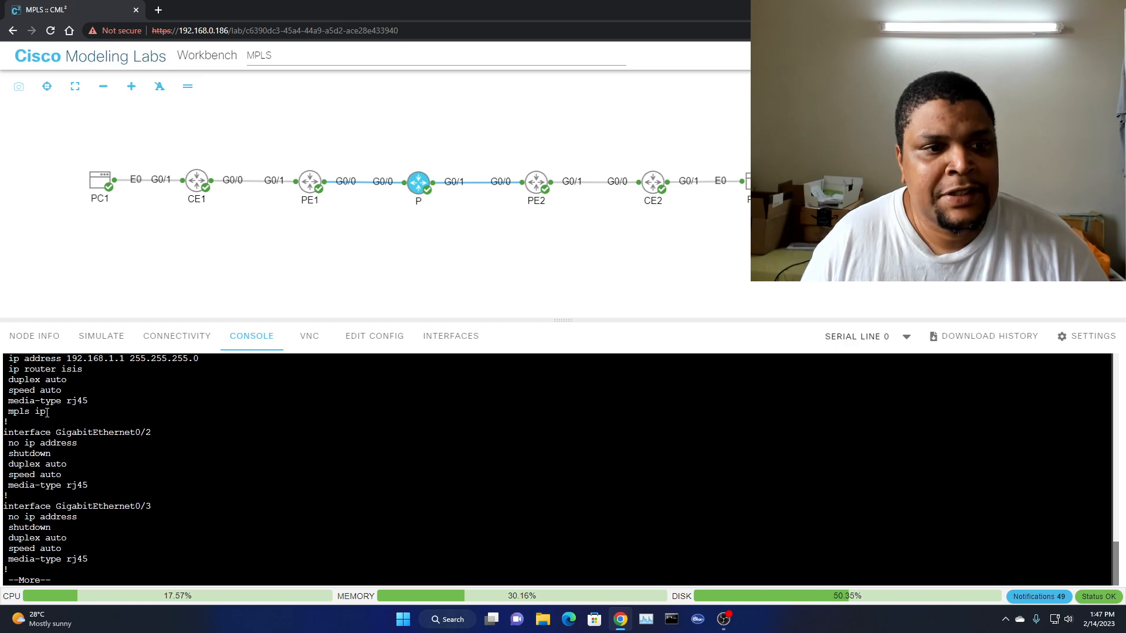
{"action": "key", "text": "space"}
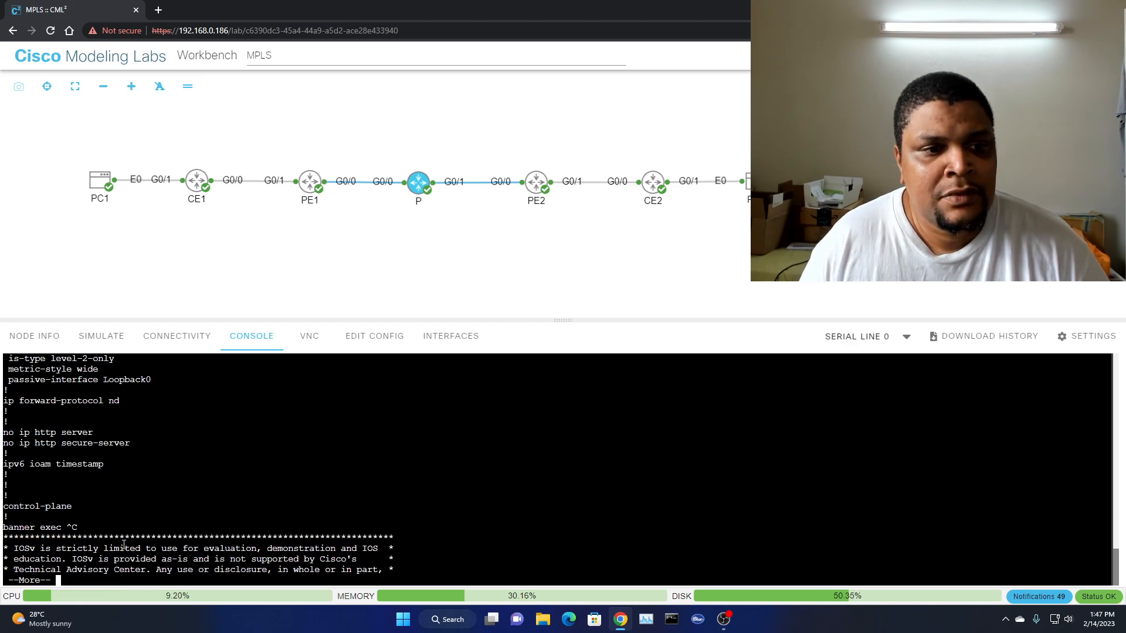
{"action": "scroll", "coordinate": [123, 542], "scroll_direction": "up", "scroll_amount": 3}
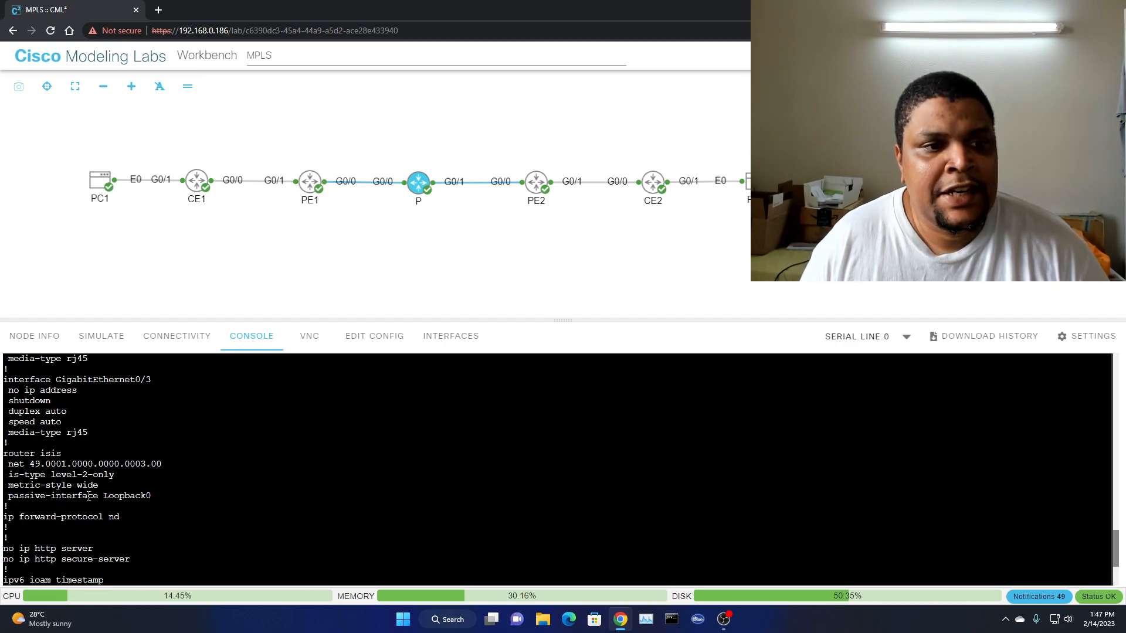
{"action": "mouse_move", "coordinate": [311, 192]}
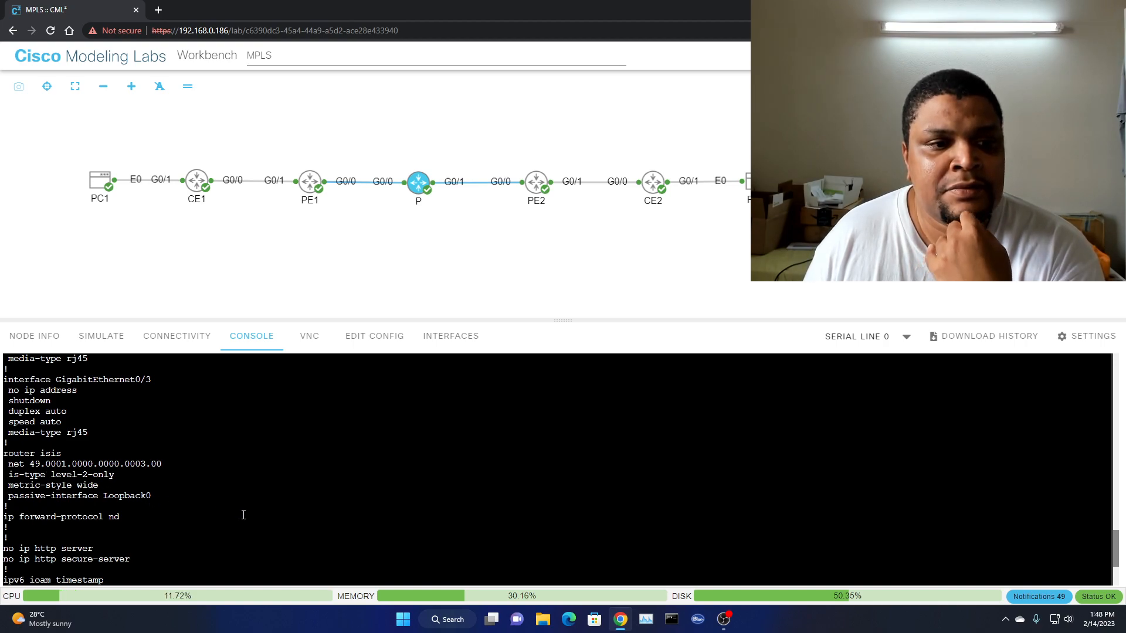
{"action": "scroll", "coordinate": [283, 503], "scroll_direction": "up", "scroll_amount": 6}
{"action": "scroll", "coordinate": [283, 502], "scroll_direction": "up", "scroll_amount": 2}
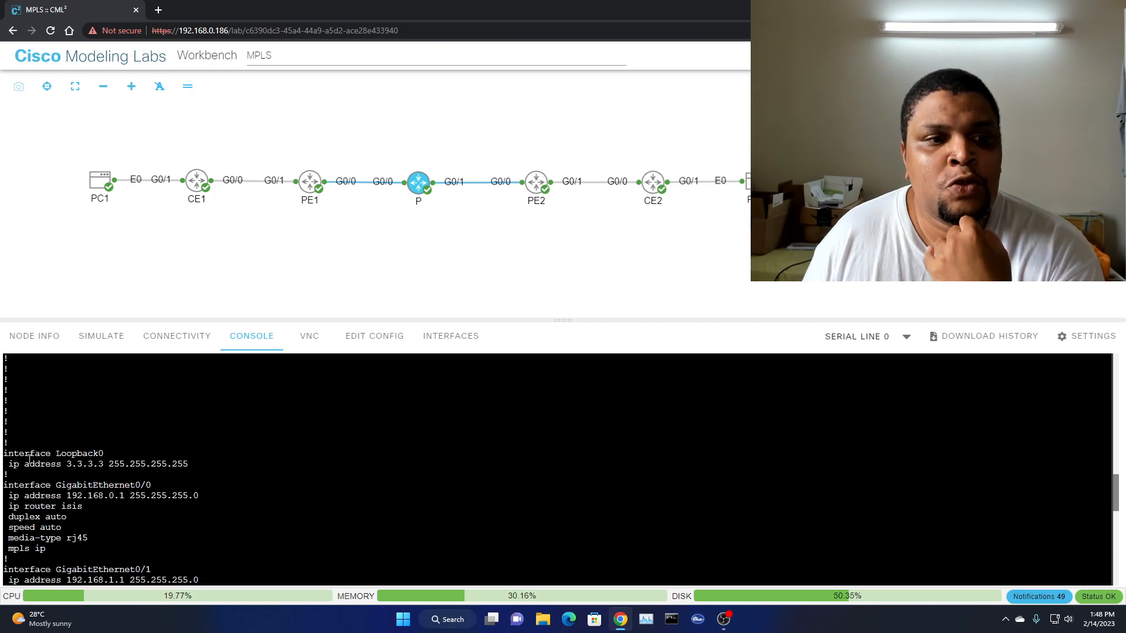
Return to PE1's console and review its IS-IS and BGP configuration again, through to the end of the output.
{"action": "left_click", "coordinate": [310, 186]}
{"action": "scroll", "coordinate": [176, 511], "scroll_direction": "up", "scroll_amount": 15}
{"action": "scroll", "coordinate": [175, 511], "scroll_direction": "up", "scroll_amount": 1}
{"action": "scroll", "coordinate": [176, 511], "scroll_direction": "down", "scroll_amount": 1}
{"action": "scroll", "coordinate": [175, 510], "scroll_direction": "down", "scroll_amount": 10}
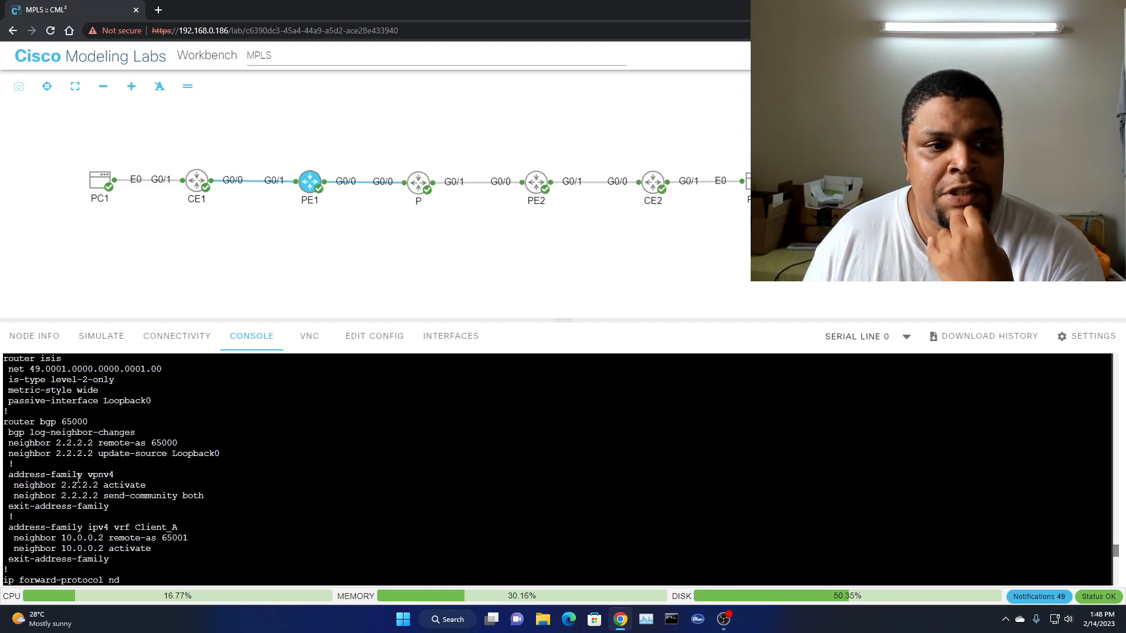
{"action": "scroll", "coordinate": [303, 502], "scroll_direction": "down", "scroll_amount": 10}
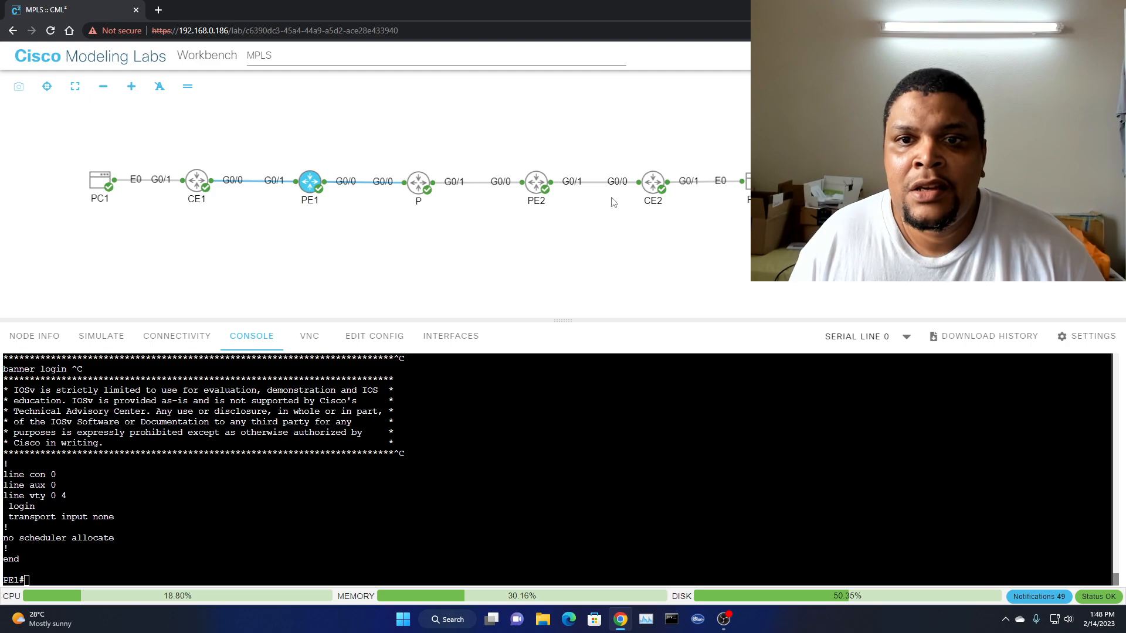
Check PC2's console and compare the traceroute results on PC1 and CE1, highlighting the MPLS-labelled hop in CE1's output.
{"action": "mouse_move", "coordinate": [657, 196]}
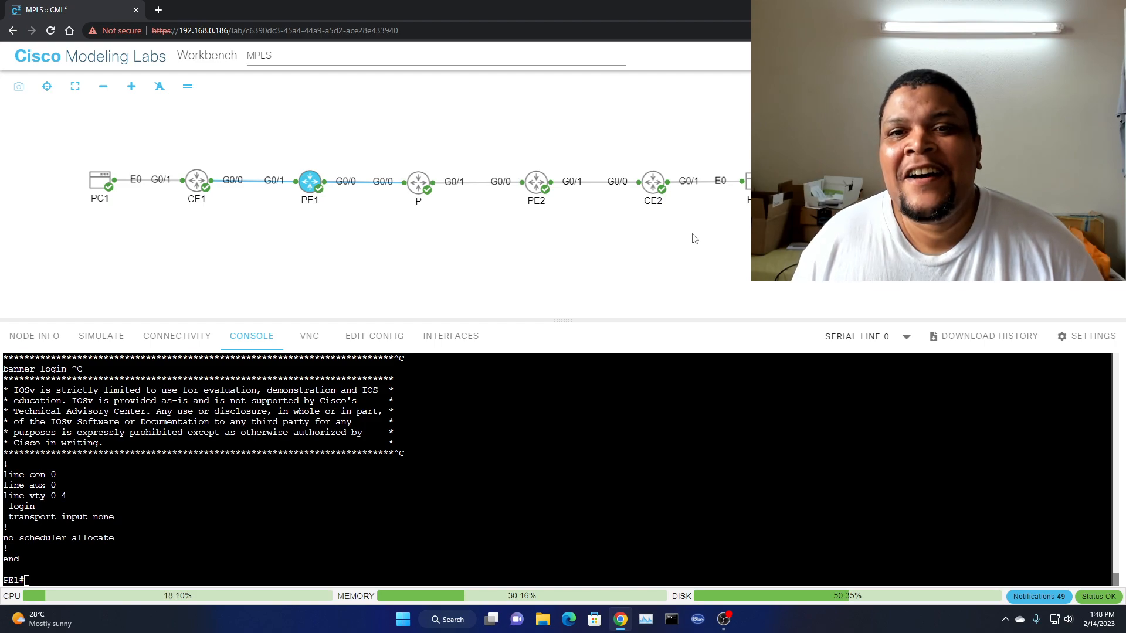
{"action": "left_click", "coordinate": [742, 182]}
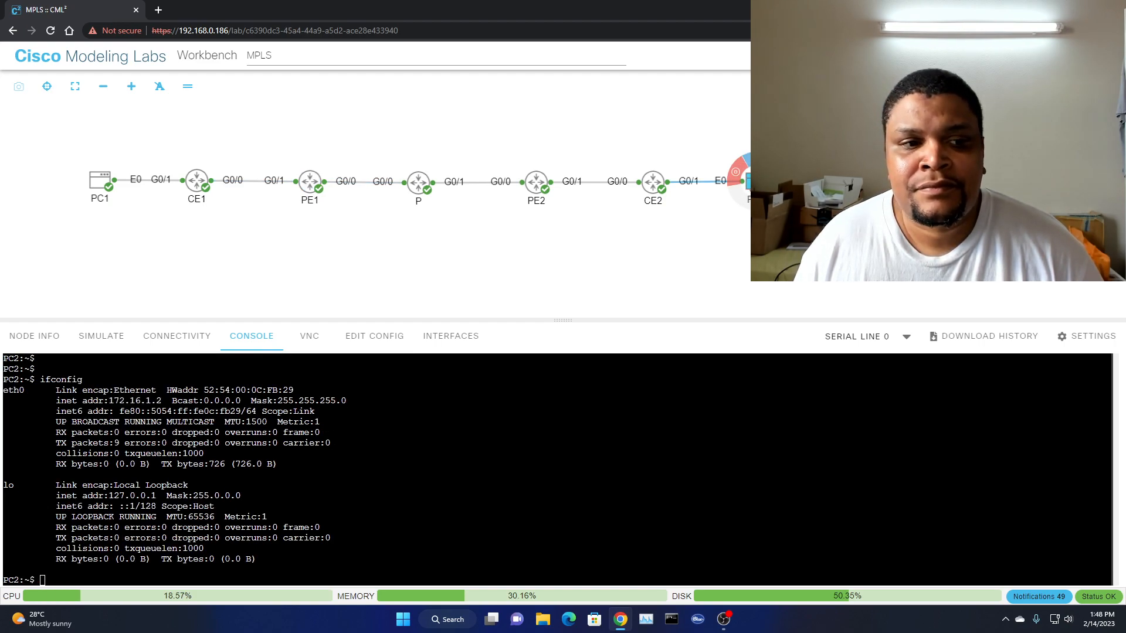
{"action": "left_click", "coordinate": [103, 183]}
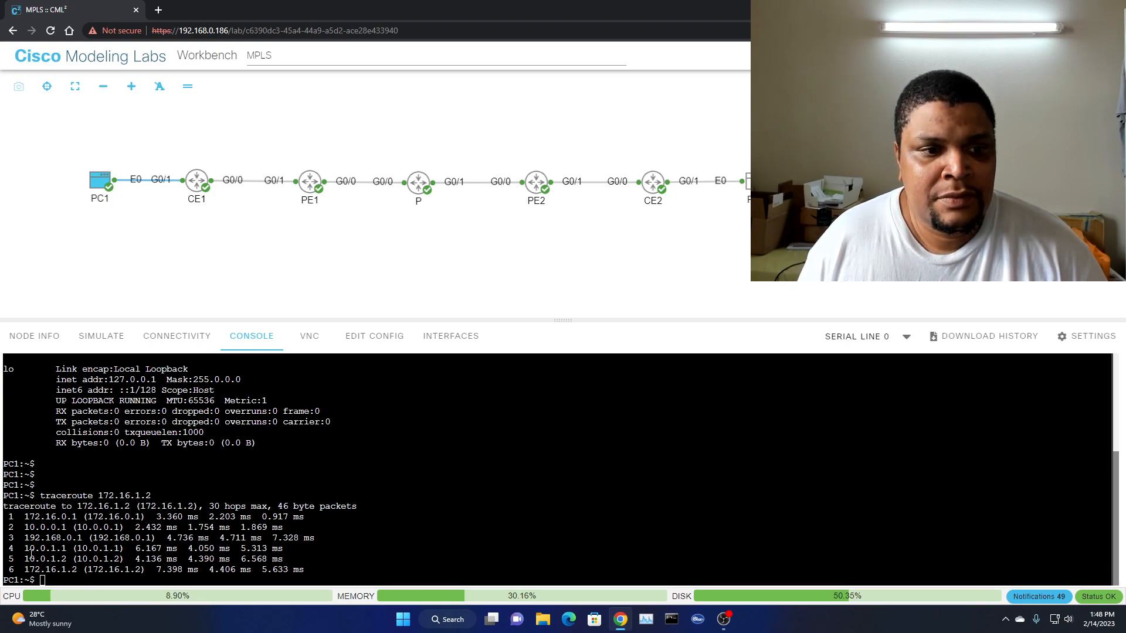
{"action": "left_click", "coordinate": [196, 181]}
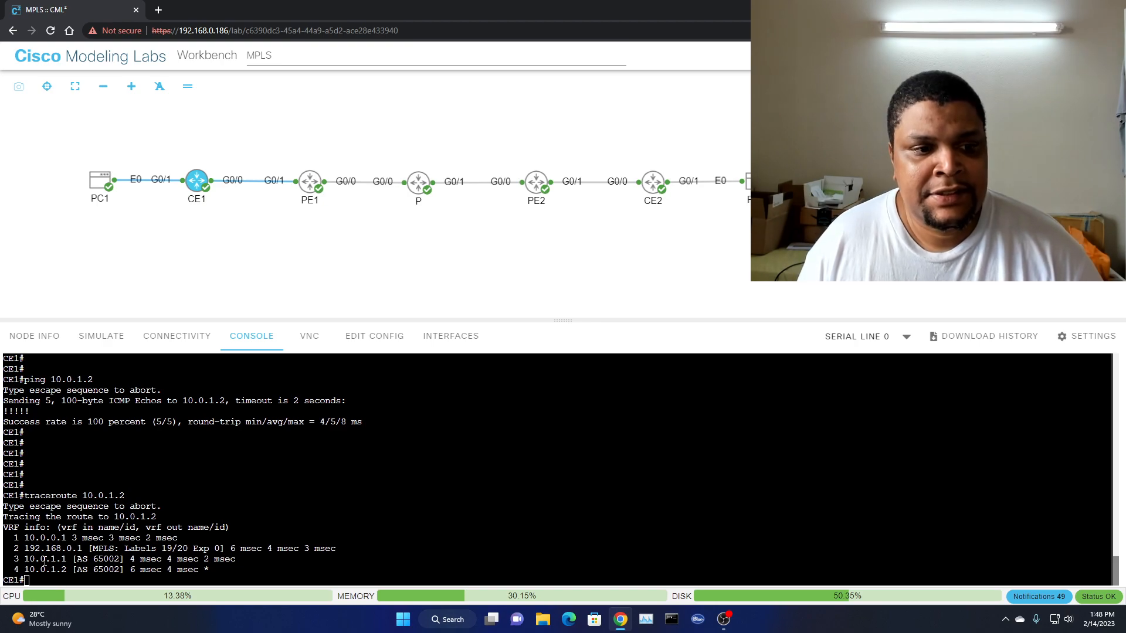
{"action": "left_click_drag", "start_coordinate": [25, 549], "coordinate": [346, 545]}
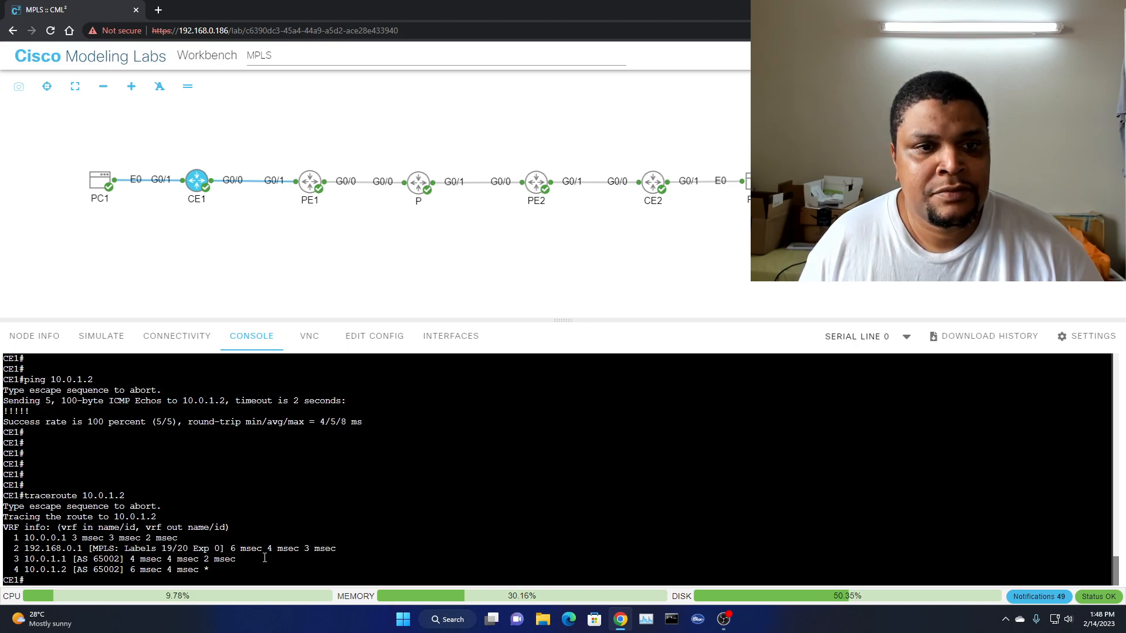
Open PE1's console and enter global configuration mode with "conf t".
{"action": "left_click", "coordinate": [306, 185]}
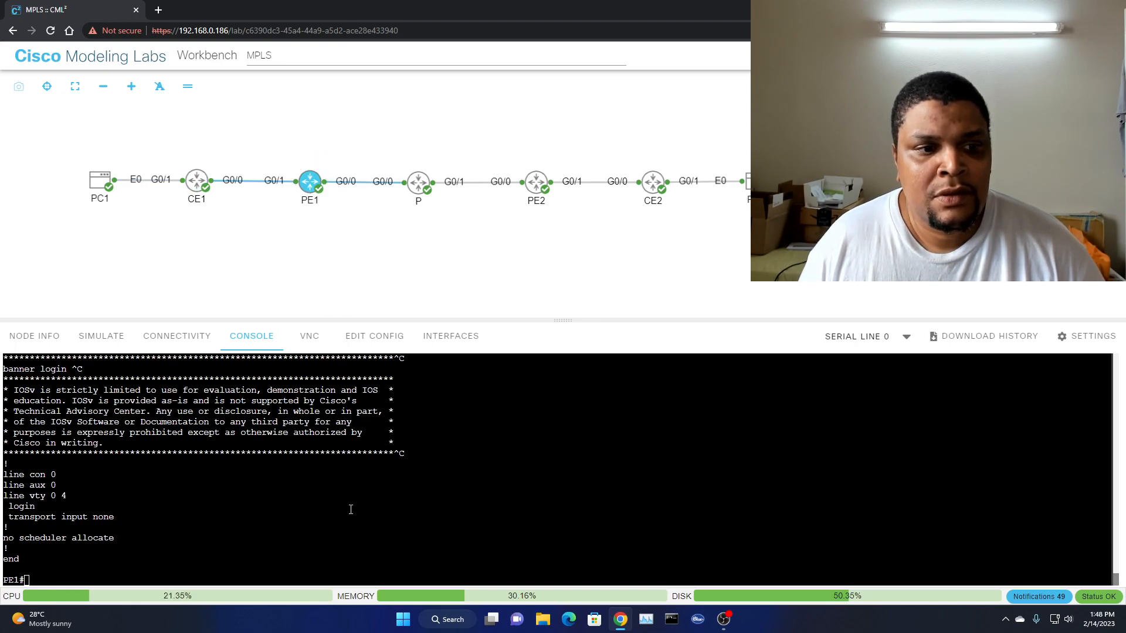
{"action": "type", "text": "en"}
{"action": "key", "text": "Up"}
{"action": "key", "text": "Up"}
{"action": "key", "text": "Down"}
{"action": "key", "text": "Up"}
{"action": "key", "text": "Down"}
{"action": "key", "text": "Up"}
{"action": "key", "text": "Down"}
{"action": "key", "text": "Down"}
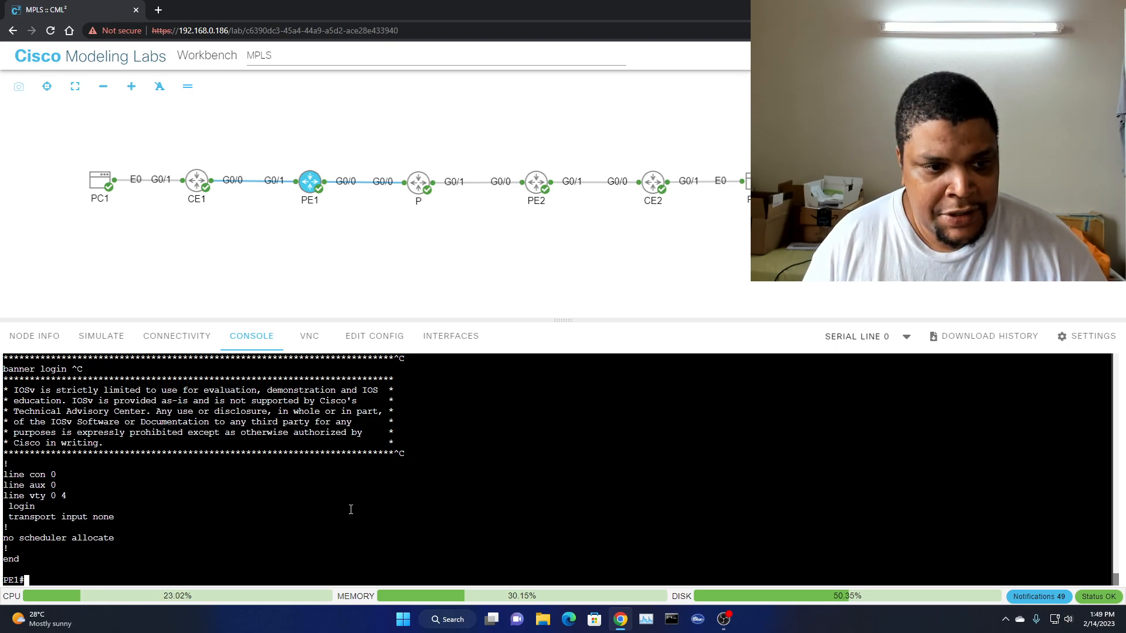
{"action": "type", "text": "conf t"}
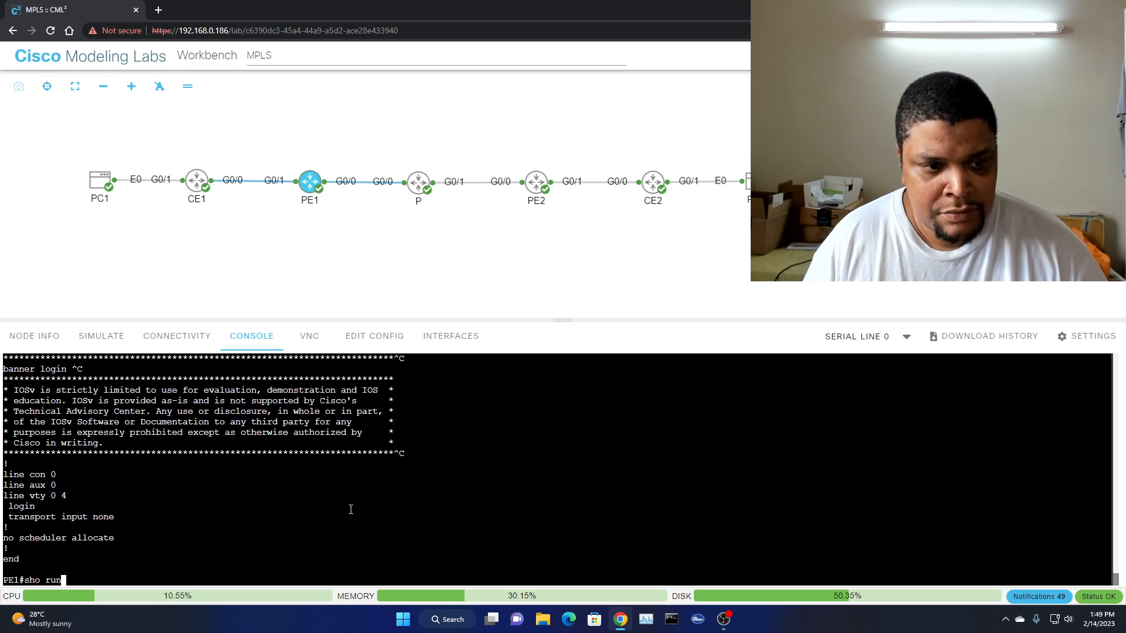
{"action": "key", "text": "Up"}
{"action": "key", "text": "Up"}
{"action": "key", "text": "Down"}
{"action": "key", "text": "Up"}
{"action": "key", "text": "Down"}
{"action": "key", "text": "Up"}
{"action": "key", "text": "Down"}
{"action": "key", "text": "Up"}
{"action": "key", "text": "Up"}
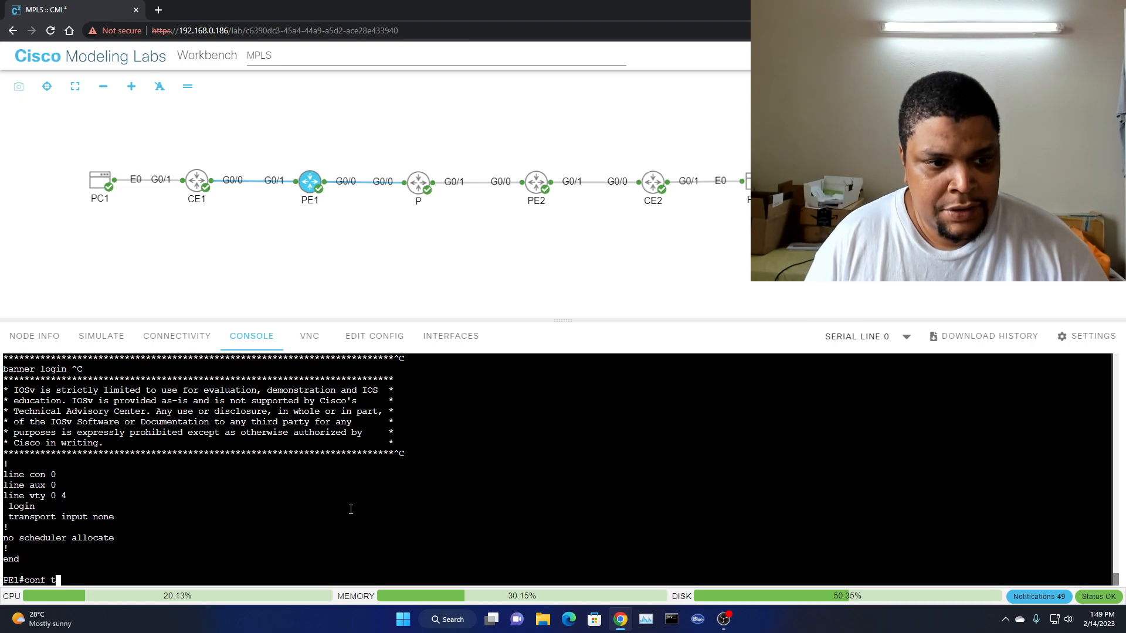
{"action": "key", "text": "Return"}
Compose the command "no mpls ip propagate-ttl" at PE1's configuration prompt without submitting it.
{"action": "type", "text": "end"}
{"action": "key", "text": "Up"}
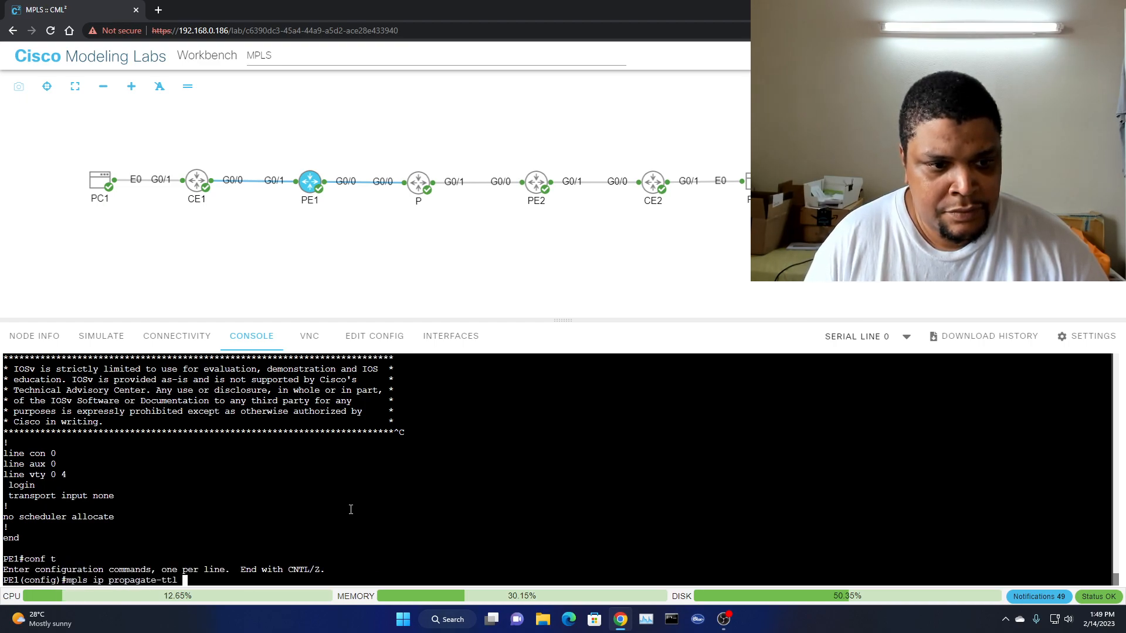
{"action": "key", "text": "Left"}
{"action": "key", "text": "Left"}
{"action": "key", "text": "Left"}
{"action": "key", "text": "Left"}
{"action": "key", "text": "Left"}
{"action": "key", "text": "Left"}
{"action": "key", "text": "Left"}
{"action": "key", "text": "Left"}
{"action": "key", "text": "Left"}
{"action": "key", "text": "Left"}
{"action": "key", "text": "Left"}
{"action": "key", "text": "Left"}
{"action": "key", "text": "Left"}
{"action": "key", "text": "Left"}
{"action": "key", "text": "Left"}
{"action": "key", "text": "Left"}
{"action": "key", "text": "Left"}
{"action": "key", "text": "Left"}
{"action": "key", "text": "Left"}
{"action": "key", "text": "Left"}
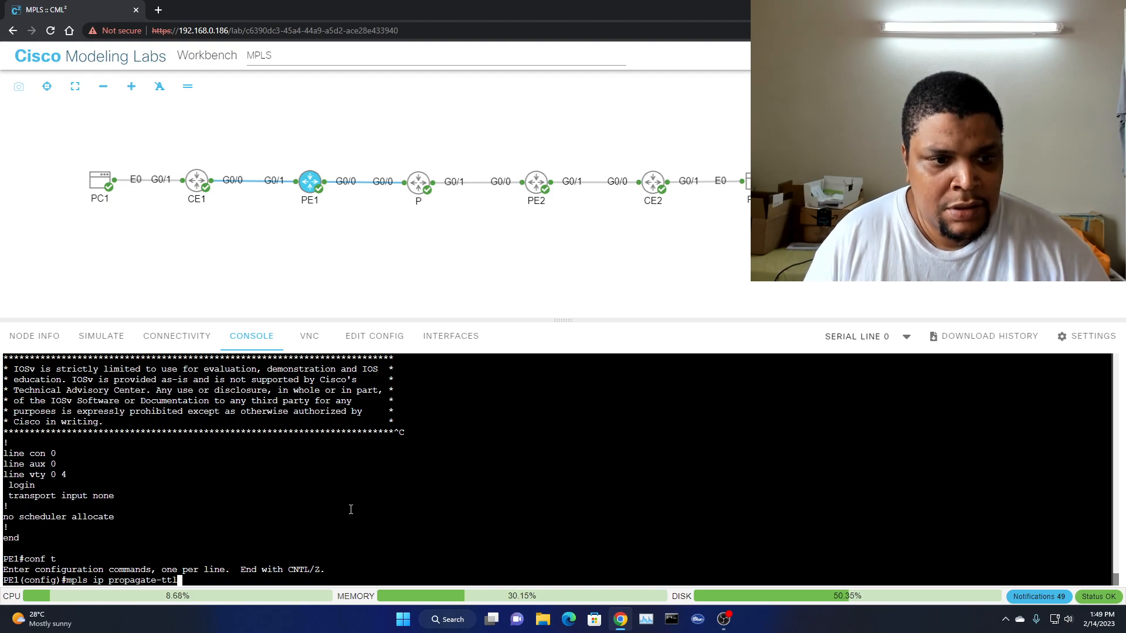
{"action": "type", "text": "no"}
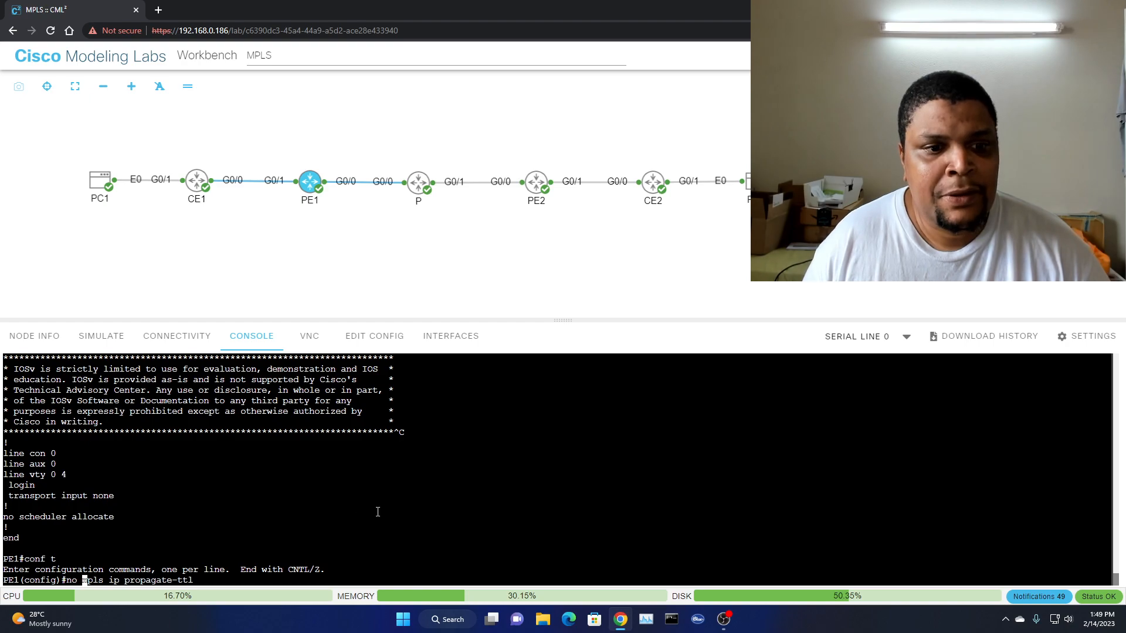
Return to CE1's console and review its traceroute to 10.0.1.2 against the topology.
{"action": "mouse_move", "coordinate": [200, 185]}
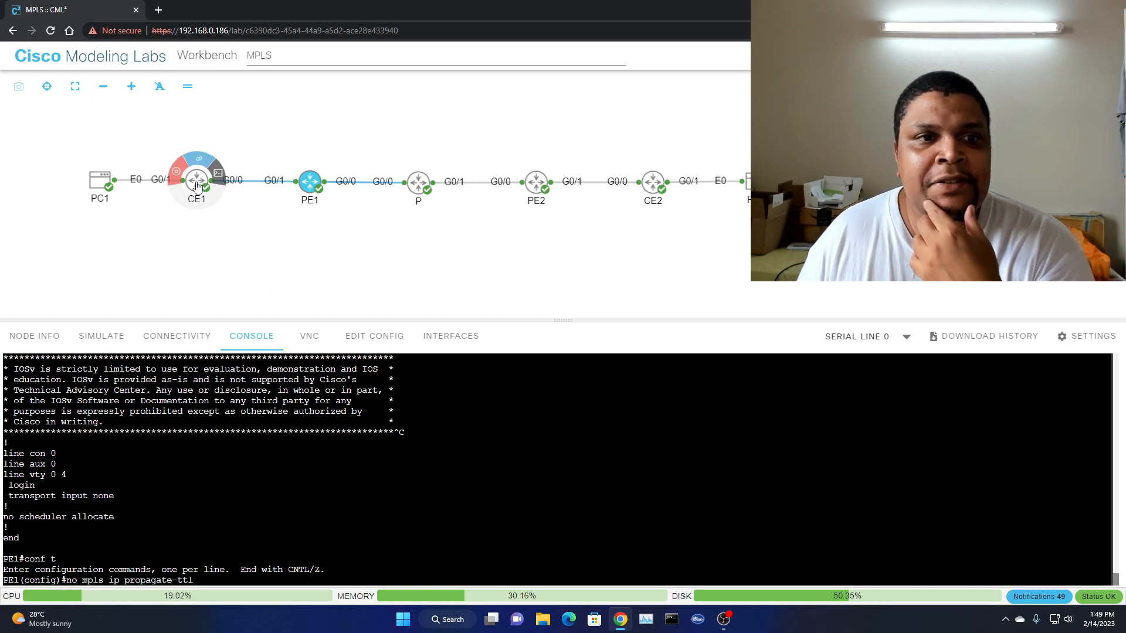
{"action": "left_click", "coordinate": [197, 186]}
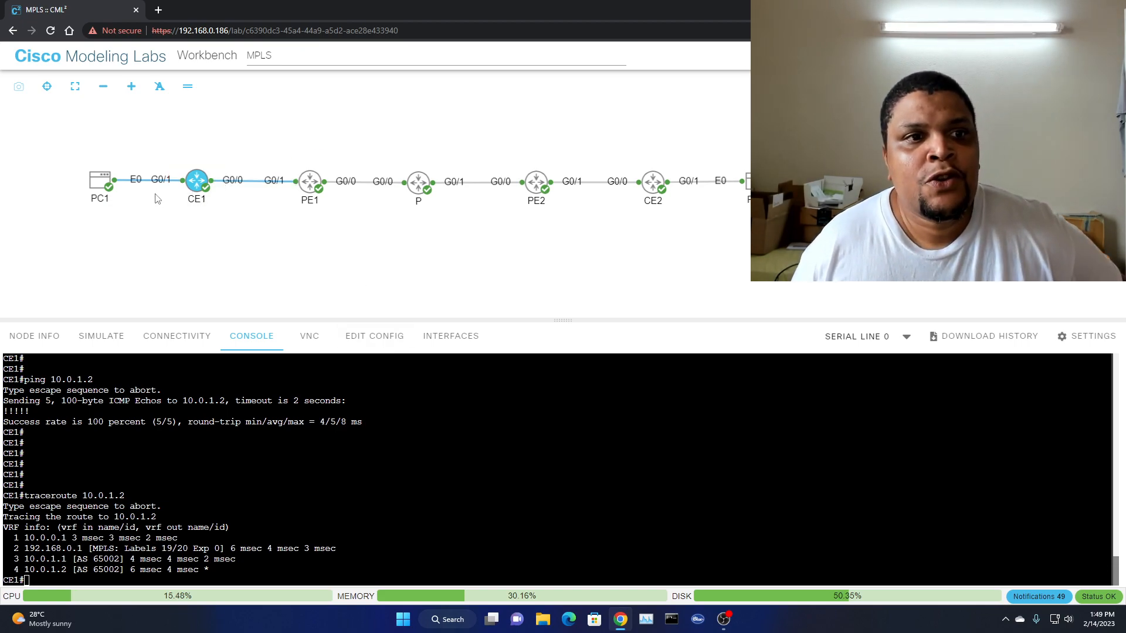
{"action": "mouse_move", "coordinate": [107, 194]}
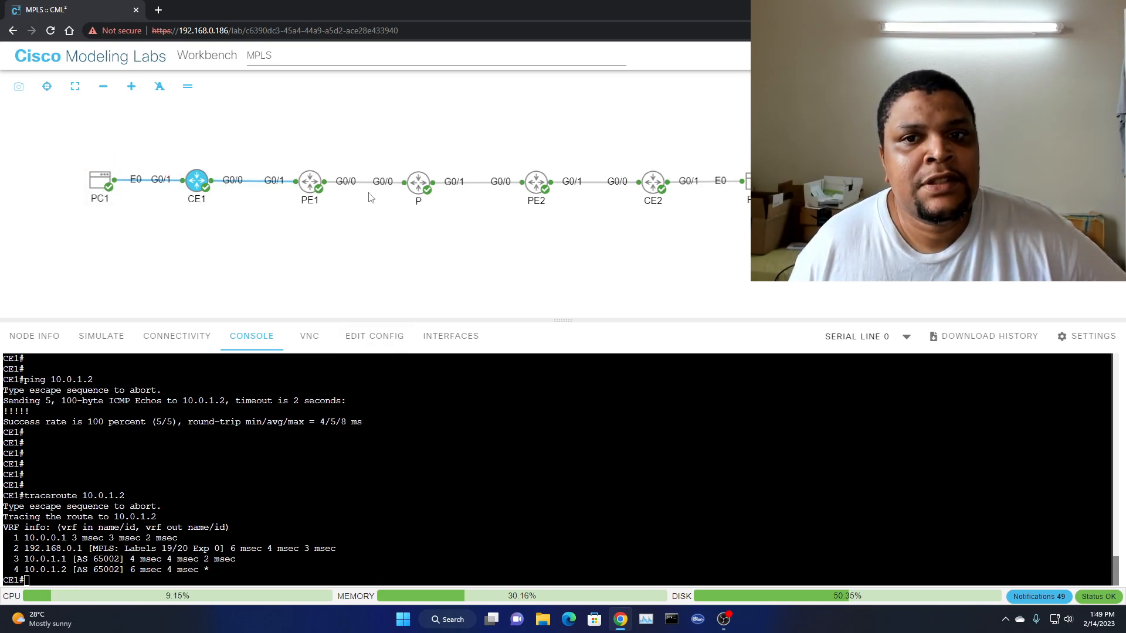
{"action": "mouse_move", "coordinate": [631, 188]}
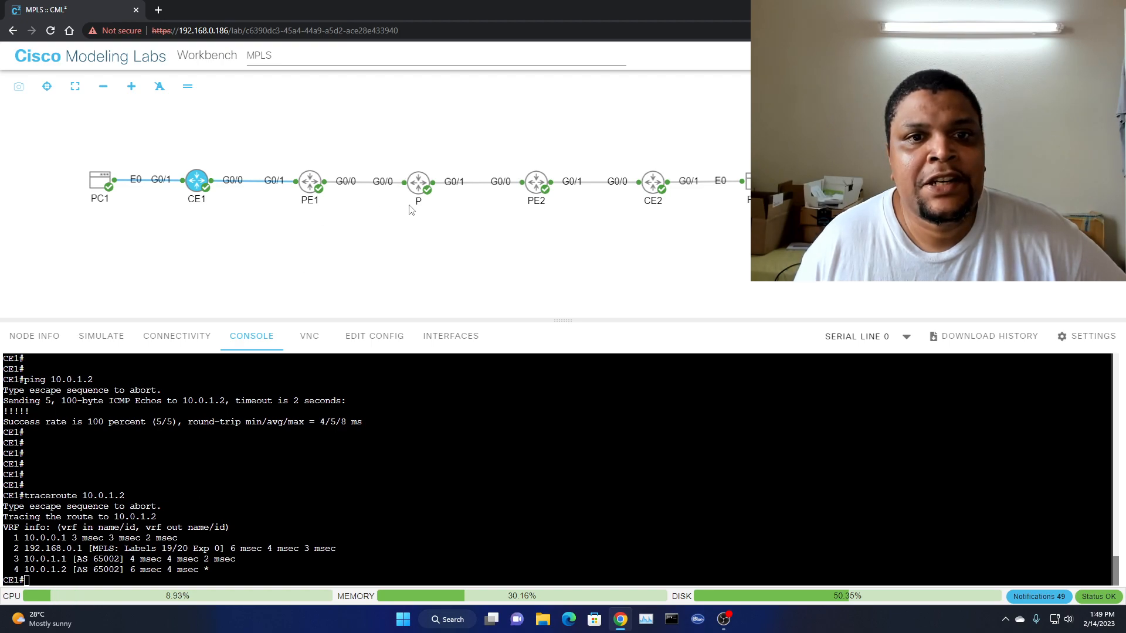
Go back to PE1's console and clear the unsubmitted "no mpls ip propagate-ttl" command from the configuration prompt.
{"action": "left_click", "coordinate": [309, 183]}
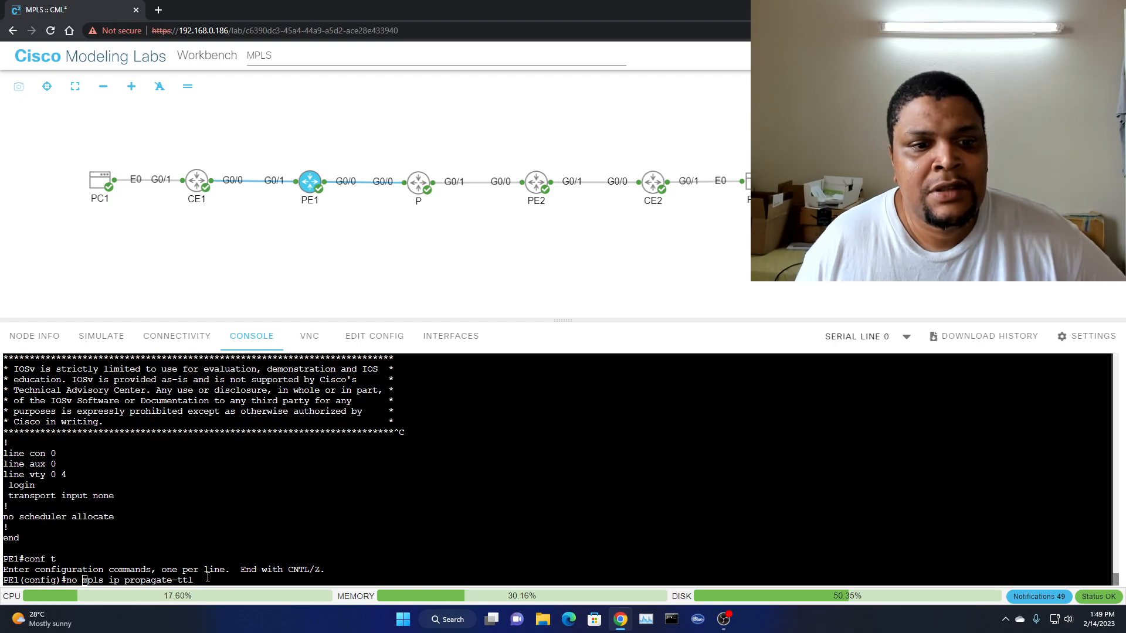
{"action": "key", "text": "Right"}
{"action": "key", "text": "Right"}
{"action": "key", "text": "Right"}
{"action": "key", "text": "Right"}
{"action": "key", "text": "Right"}
{"action": "key", "text": "Right"}
{"action": "key", "text": "Right"}
{"action": "key", "text": "Right"}
{"action": "key", "text": "Right"}
{"action": "key", "text": "Right"}
{"action": "key", "text": "Right"}
{"action": "key", "text": "Right"}
{"action": "key", "text": "Right"}
{"action": "key", "text": "Right"}
{"action": "key", "text": "Right"}
{"action": "key", "text": "Right"}
{"action": "key", "text": "Right"}
{"action": "key", "text": "Right"}
{"action": "key", "text": "Right"}
{"action": "key", "text": "Right"}
{"action": "key", "text": "Right"}
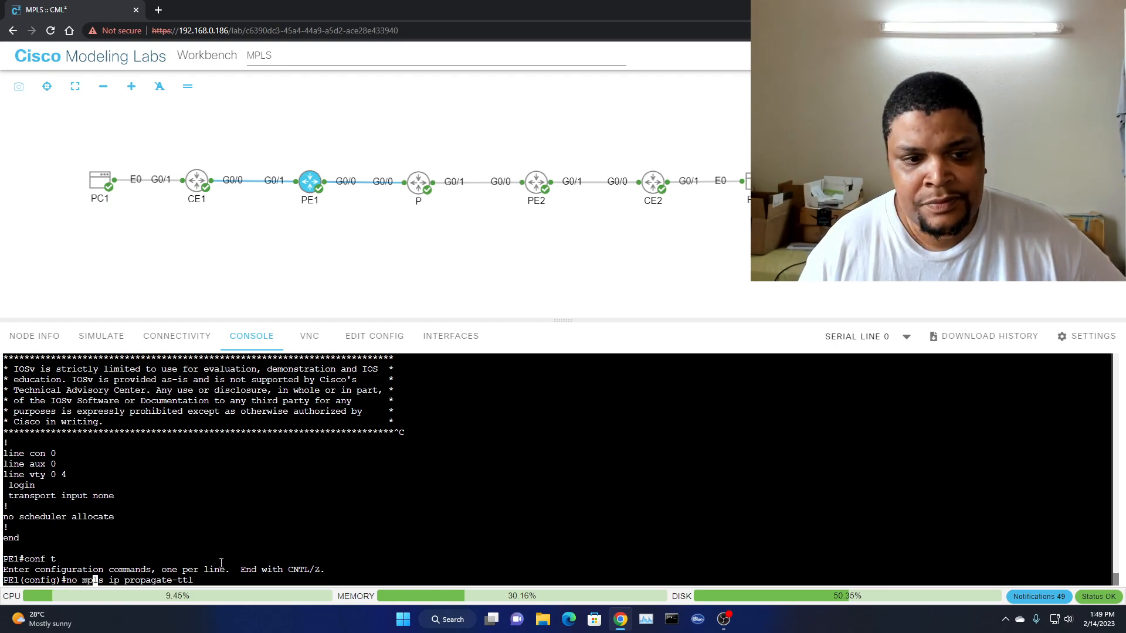
{"action": "key", "text": "BackSpace"}
{"action": "key", "text": "BackSpace"}
{"action": "key", "text": "BackSpace"}
{"action": "key", "text": "BackSpace"}
{"action": "key", "text": "BackSpace"}
{"action": "key", "text": "BackSpace"}
{"action": "key", "text": "BackSpace"}
{"action": "key", "text": "BackSpace"}
{"action": "key", "text": "BackSpace"}
{"action": "key", "text": "BackSpace"}
{"action": "key", "text": "BackSpace"}
{"action": "key", "text": "BackSpace"}
{"action": "key", "text": "BackSpace"}
{"action": "key", "text": "BackSpace"}
{"action": "key", "text": "BackSpace"}
{"action": "key", "text": "BackSpace"}
{"action": "key", "text": "BackSpace"}
{"action": "key", "text": "BackSpace"}
{"action": "key", "text": "BackSpace"}
{"action": "key", "text": "BackSpace"}
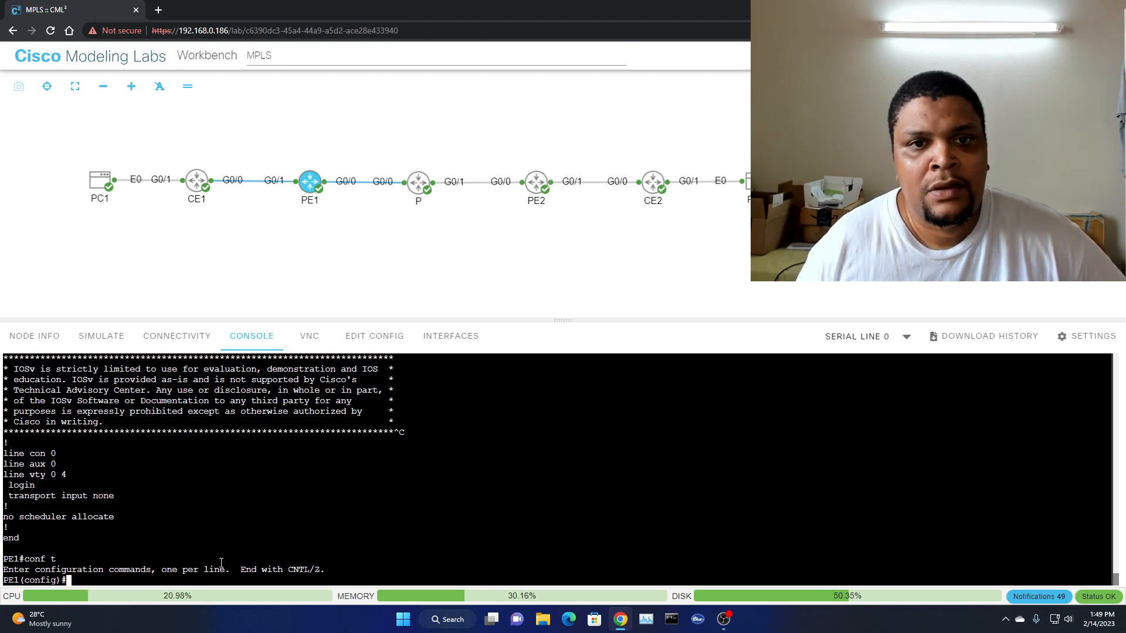
Review PC1's traceroute to 172.16.1.2 and CE1's traceroute to 10.0.1.2 in their consoles.
{"action": "left_click", "coordinate": [98, 187]}
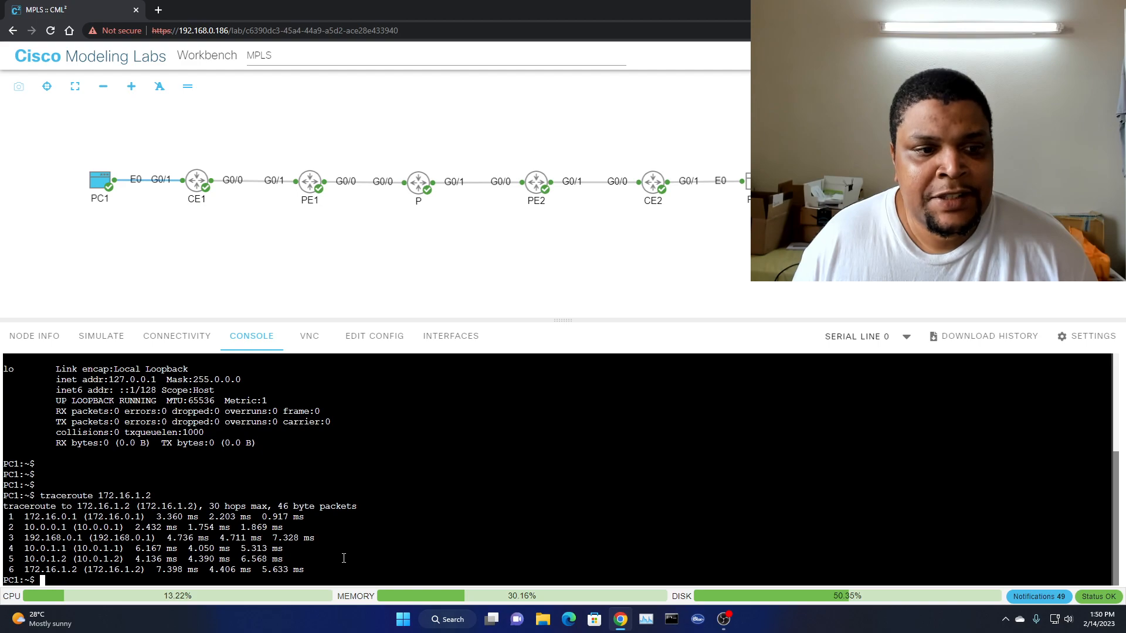
{"action": "key", "text": "Return"}
{"action": "key", "text": "Return"}
{"action": "key", "text": "Return"}
{"action": "key", "text": "Return"}
{"action": "key", "text": "Return"}
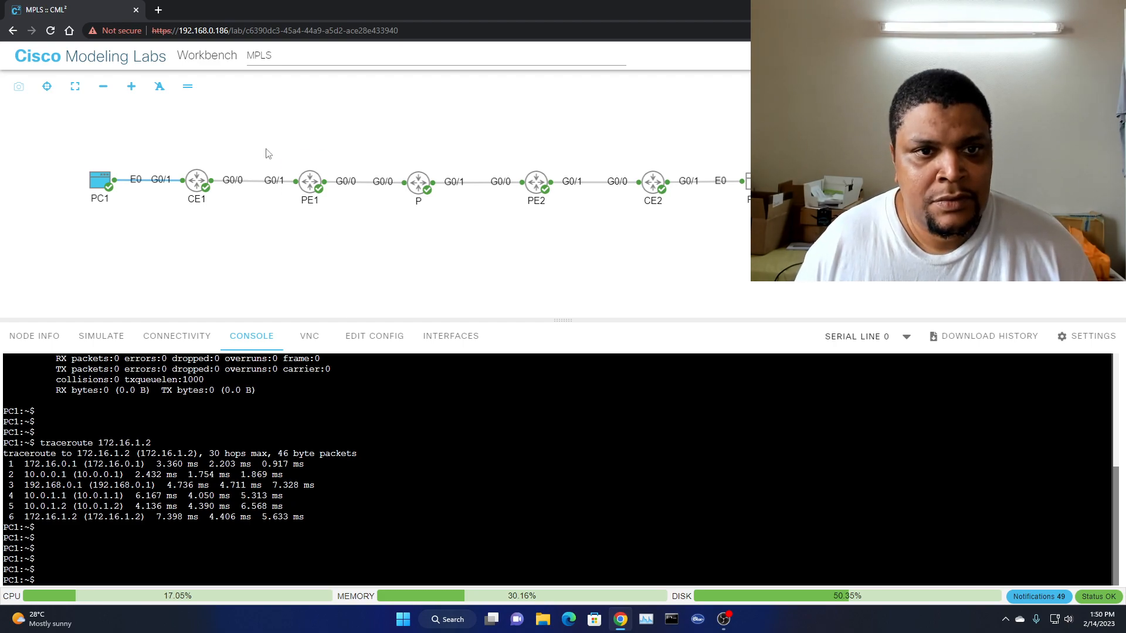
{"action": "left_click", "coordinate": [307, 180]}
{"action": "left_click", "coordinate": [197, 180]}
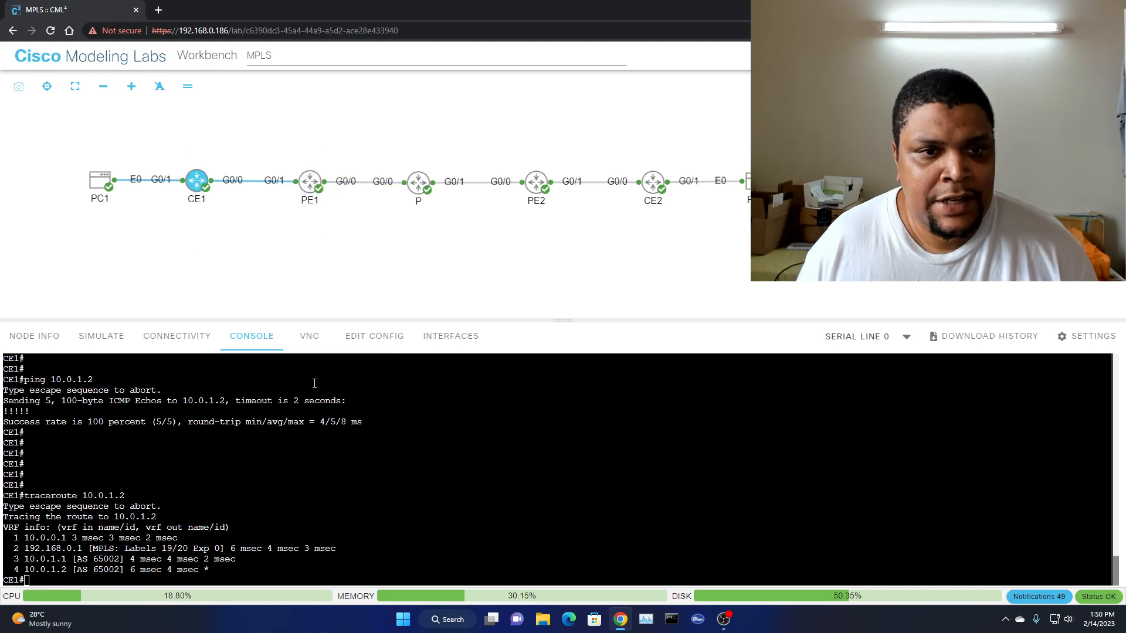
Return to PE1's console and try the command "sho ip mpls" from configuration mode.
{"action": "left_click", "coordinate": [310, 180]}
{"action": "key", "text": "Return"}
{"action": "key", "text": "Return"}
{"action": "key", "text": "Return"}
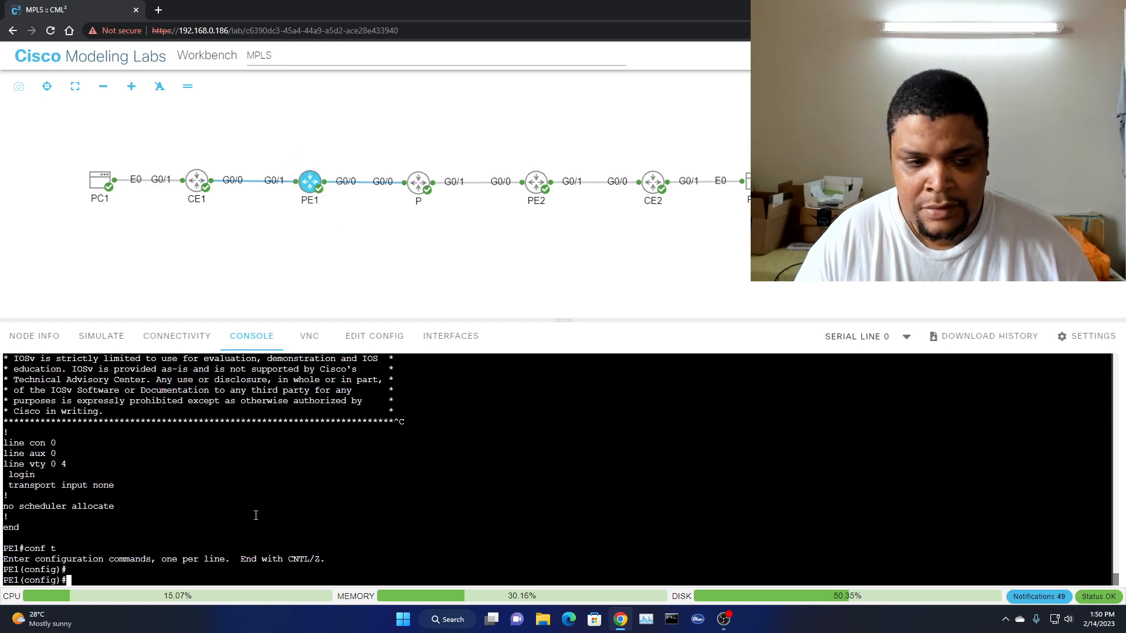
{"action": "type", "text": "sho ip mpls"}
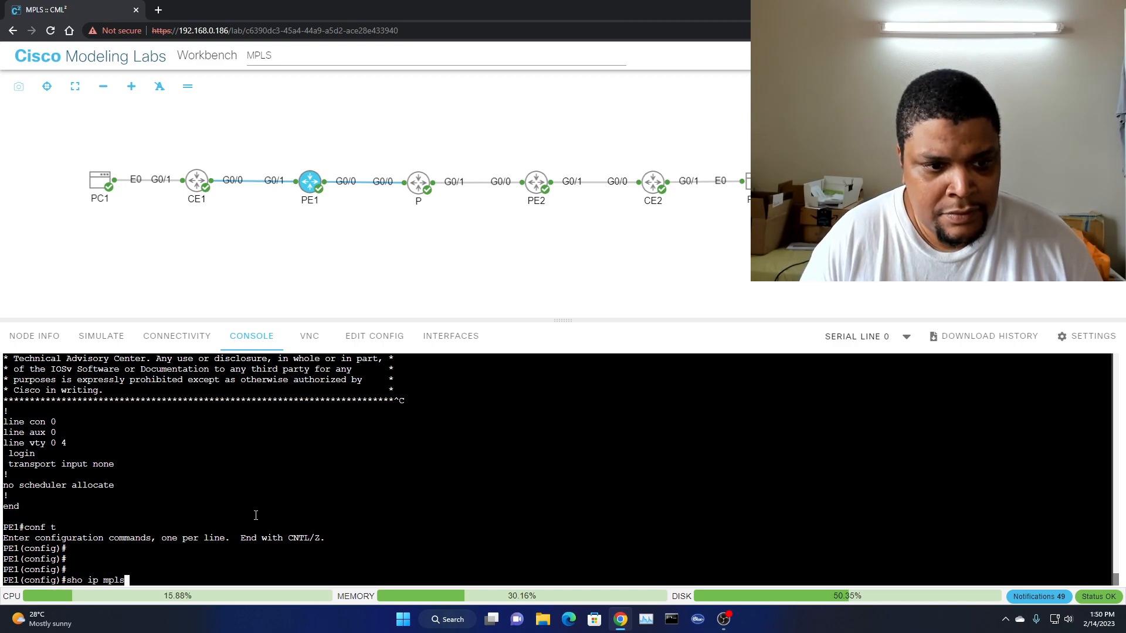
{"action": "key", "text": "Return"}
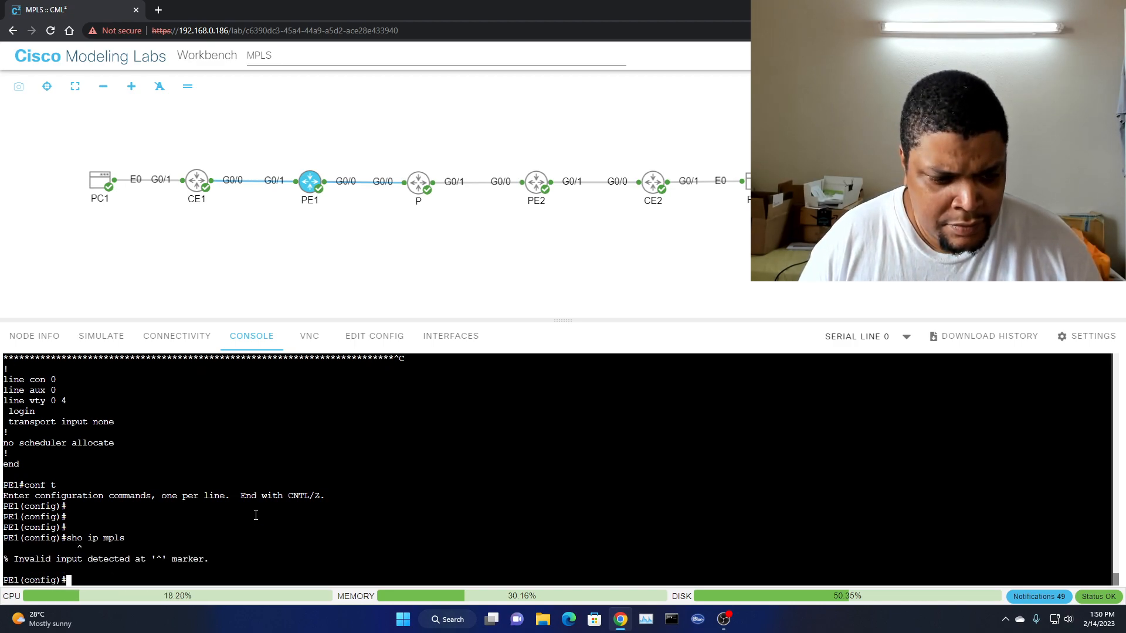
Leave PE1's configuration mode with "end" and try "sho ip mpls" again from privileged mode.
{"action": "type", "text": "end"}
{"action": "key", "text": "Return"}
{"action": "key", "text": "Return"}
{"action": "key", "text": "Return"}
{"action": "key", "text": "Return"}
{"action": "key", "text": "Return"}
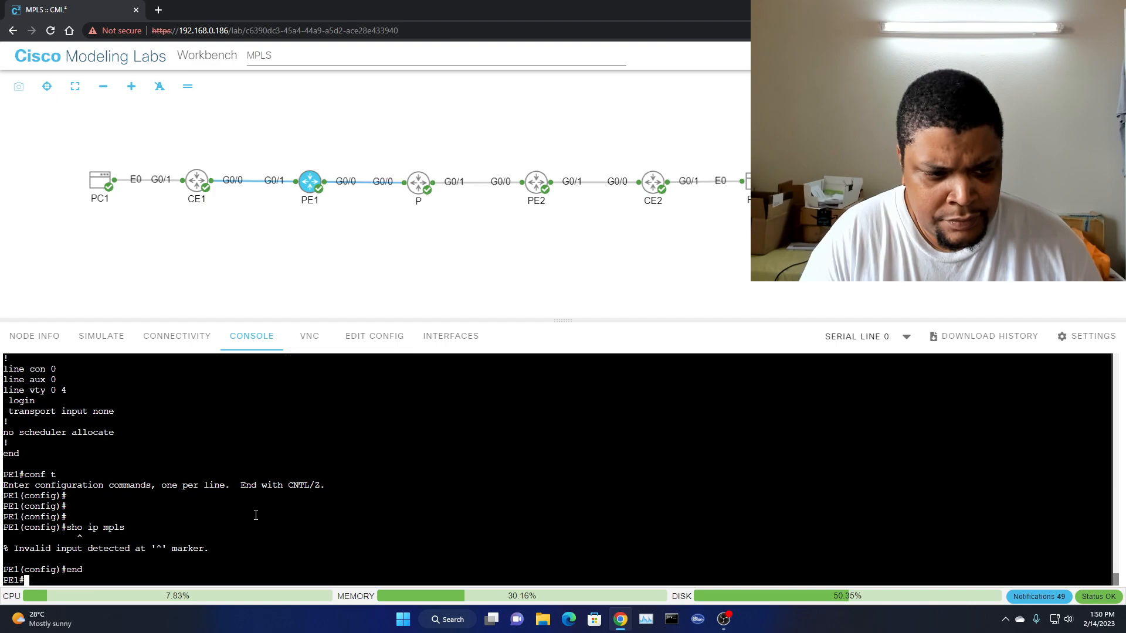
{"action": "type", "text": "sho ip mpl"}
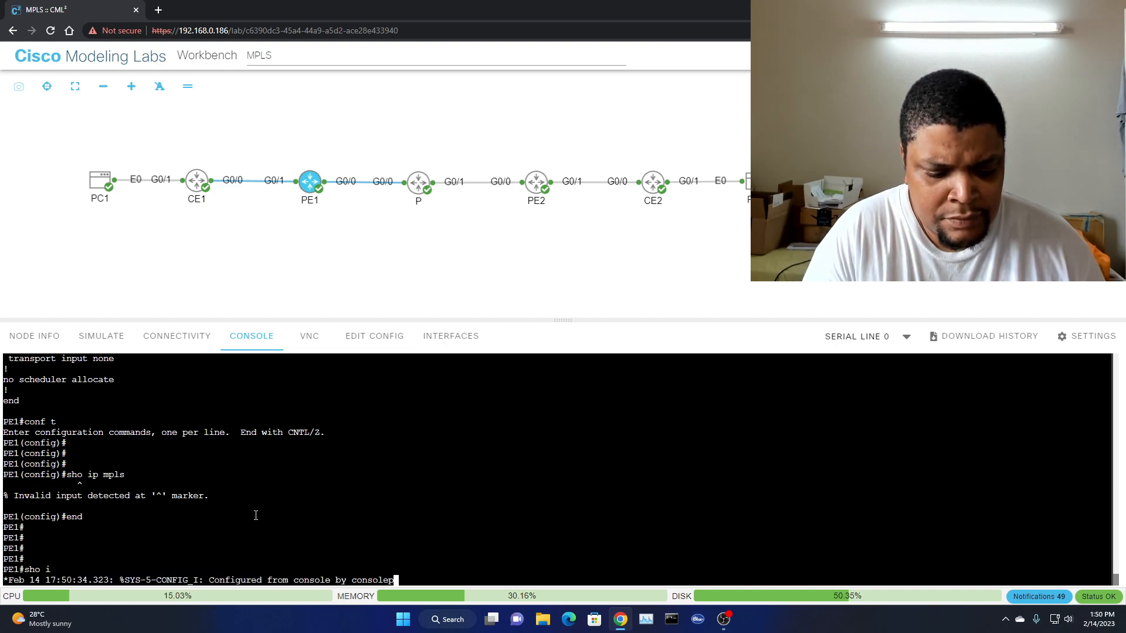
{"action": "type", "text": "s"}
{"action": "key", "text": "Return"}
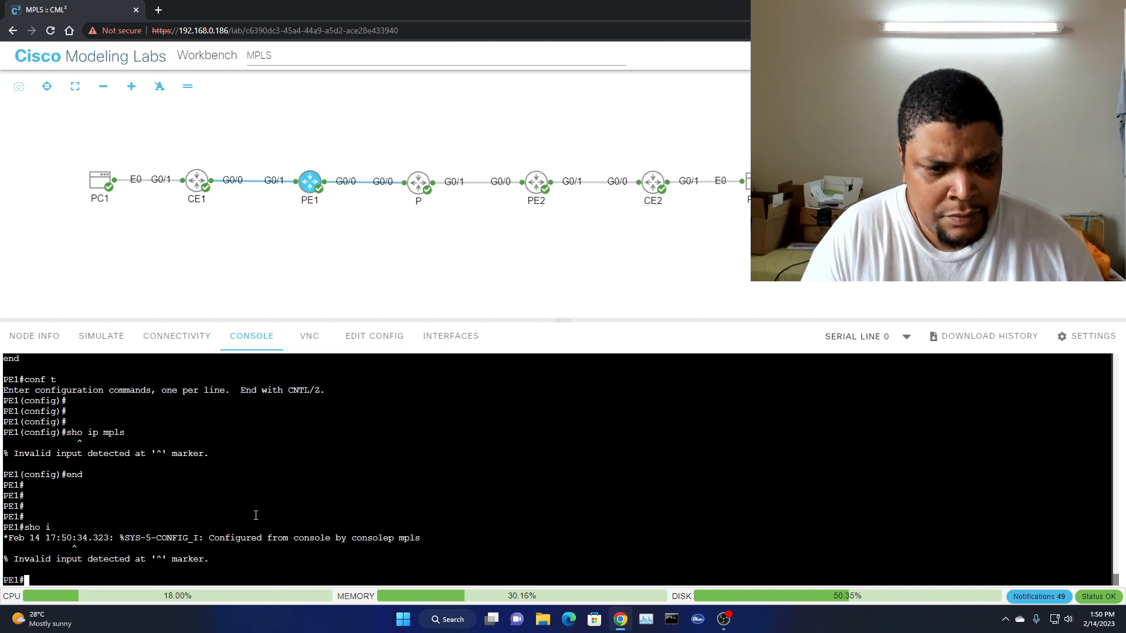
Query the help for "sho ip mpls", and list the available options of "sho mpls" on PE1.
{"action": "key", "text": "Up"}
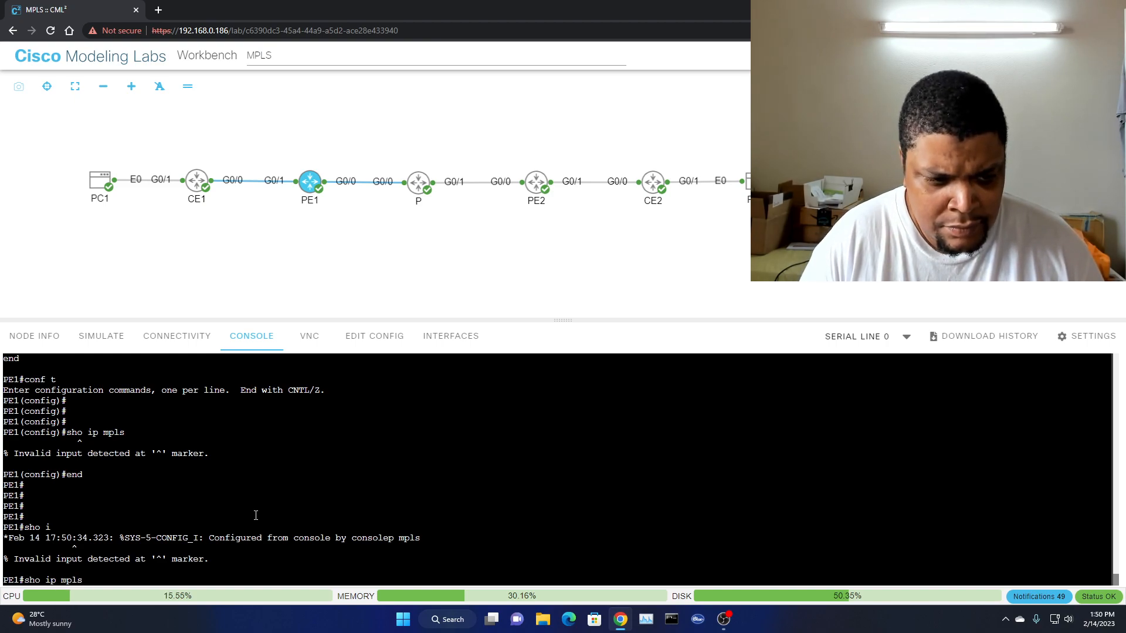
{"action": "type", "text": "?"}
{"action": "key", "text": "BackSpace"}
{"action": "key", "text": "BackSpace"}
{"action": "key", "text": "BackSpace"}
{"action": "key", "text": "BackSpace"}
{"action": "key", "text": "BackSpace"}
{"action": "key", "text": "BackSpace"}
{"action": "key", "text": "BackSpace"}
{"action": "key", "text": "BackSpace"}
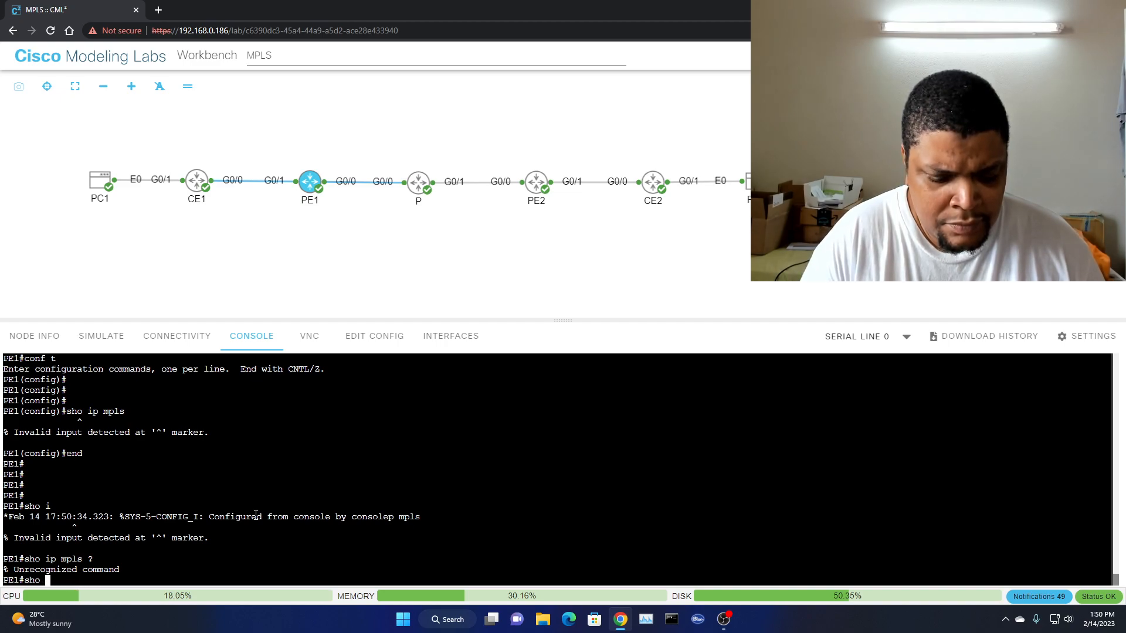
{"action": "type", "text": "mpls ?"}
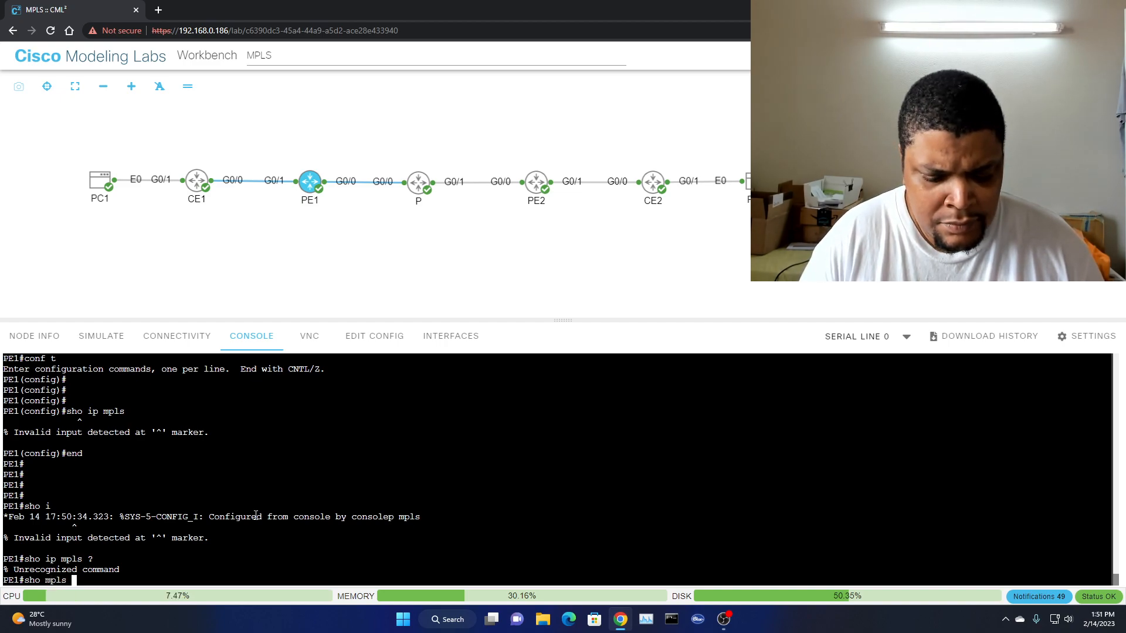
Check the "sho mpls ip" options and display PE1's label bindings with "sho mpls ip binding".
{"action": "type", "text": "ip"}
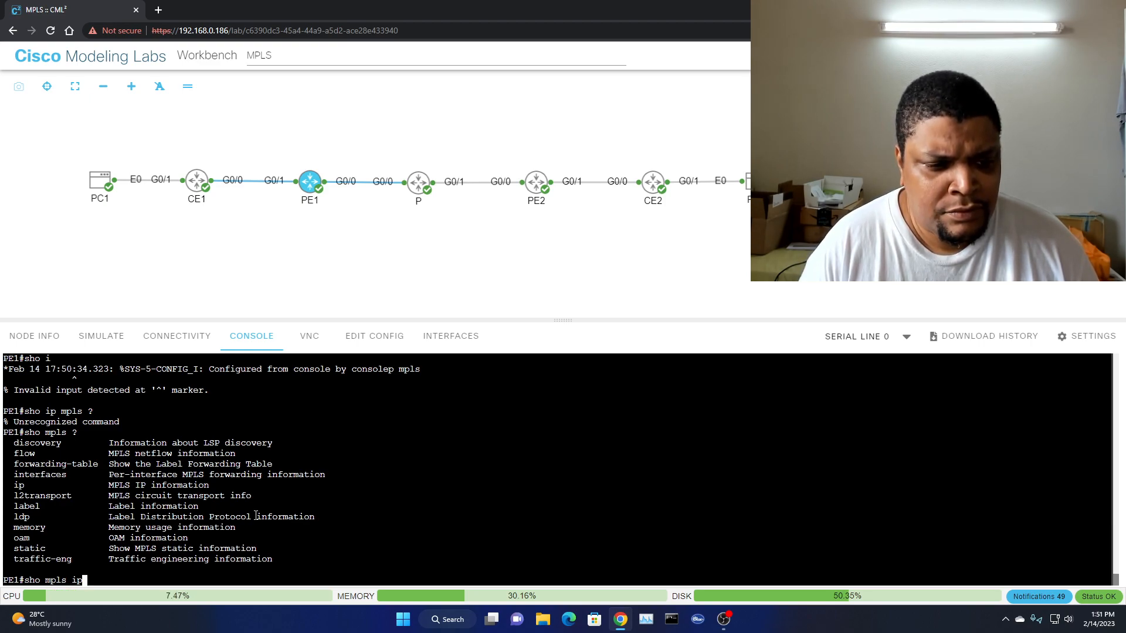
{"action": "key", "text": "Return"}
{"action": "key", "text": "Up"}
{"action": "type", "text": "?"}
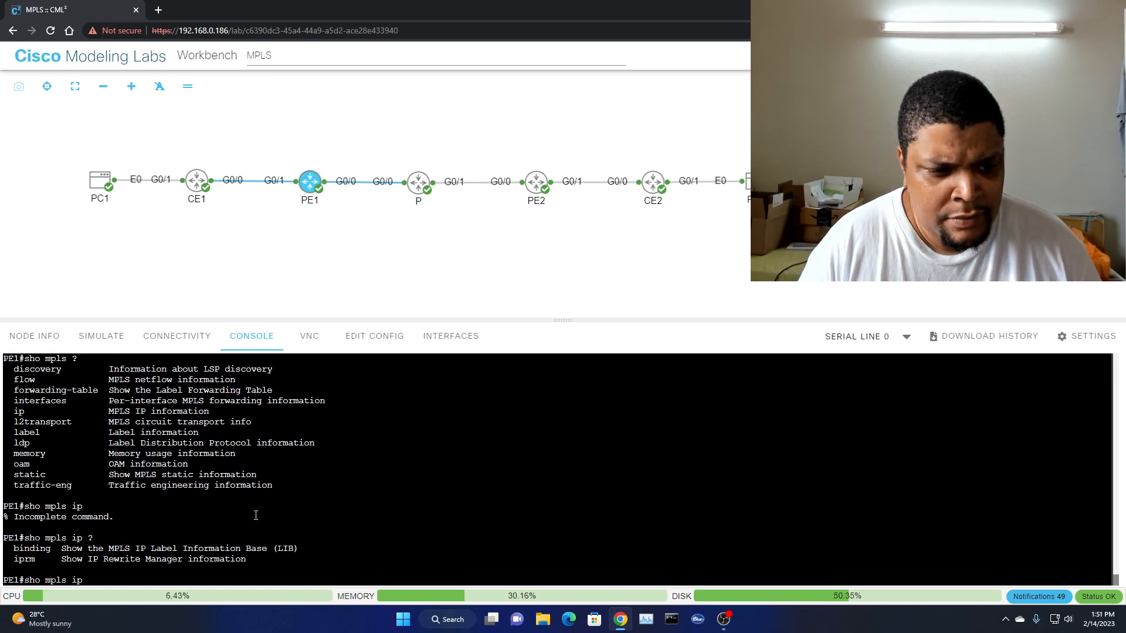
{"action": "type", "text": "binding"}
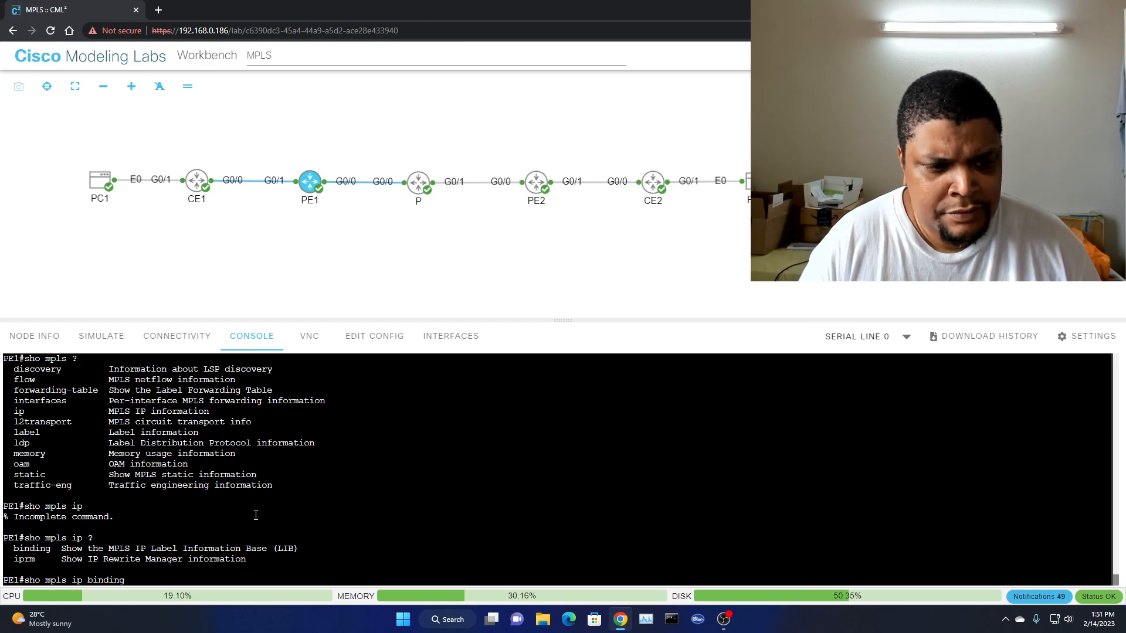
{"action": "key", "text": "Return"}
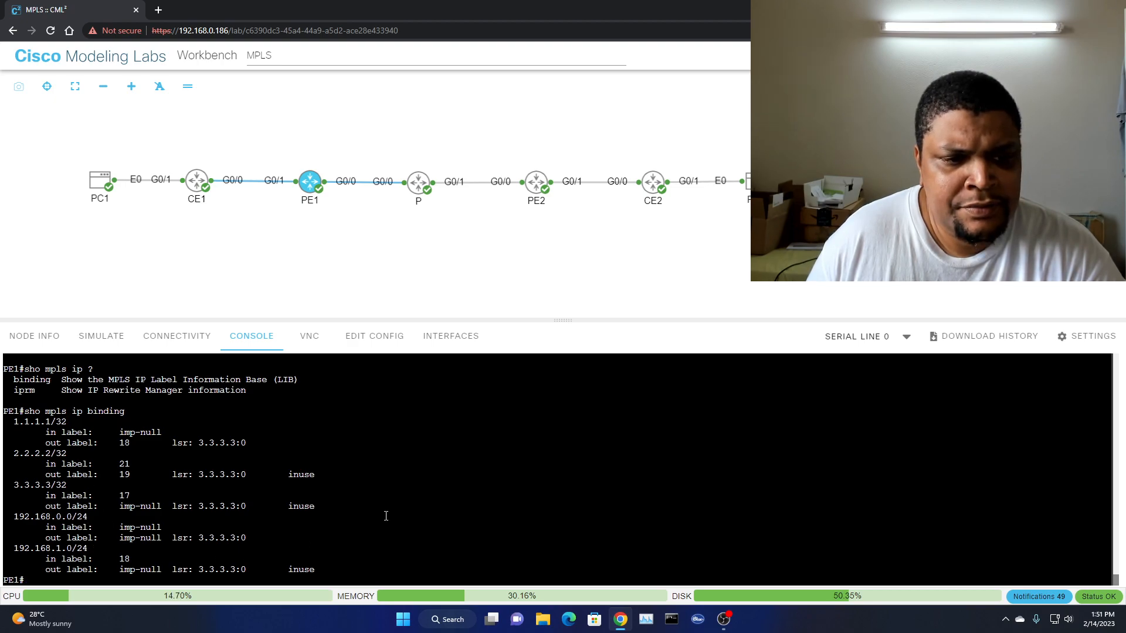
{"action": "key", "text": "Return"}
{"action": "key", "text": "Return"}
{"action": "key", "text": "Return"}
{"action": "key", "text": "Return"}
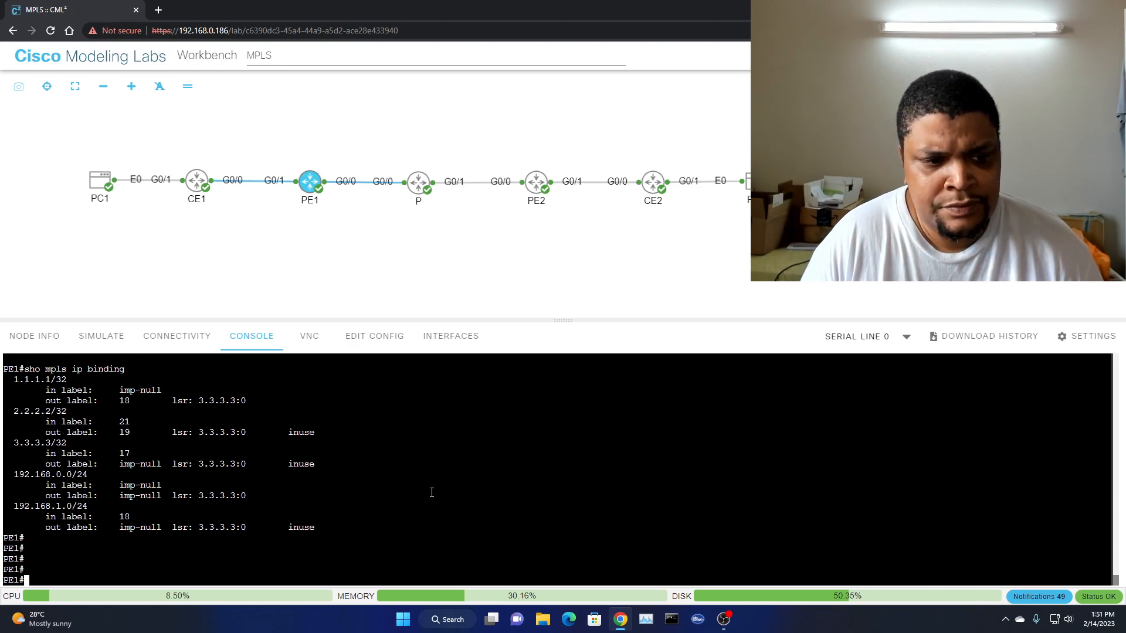
List the "sho mpls" options again, followed by the options of "sho mpls ldp", on PE1.
{"action": "key", "text": "Up"}
{"action": "key", "text": "BackSpace"}
{"action": "key", "text": "BackSpace"}
{"action": "key", "text": "BackSpace"}
{"action": "key", "text": "BackSpace"}
{"action": "key", "text": "BackSpace"}
{"action": "key", "text": "BackSpace"}
{"action": "key", "text": "BackSpace"}
{"action": "key", "text": "BackSpace"}
{"action": "key", "text": "Up"}
{"action": "key", "text": "BackSpace"}
{"action": "key", "text": "BackSpace"}
{"action": "key", "text": "BackSpace"}
{"action": "key", "text": "BackSpace"}
{"action": "key", "text": "BackSpace"}
{"action": "key", "text": "BackSpace"}
{"action": "key", "text": "BackSpace"}
{"action": "key", "text": "BackSpace"}
{"action": "type", "text": "ls ip l"}
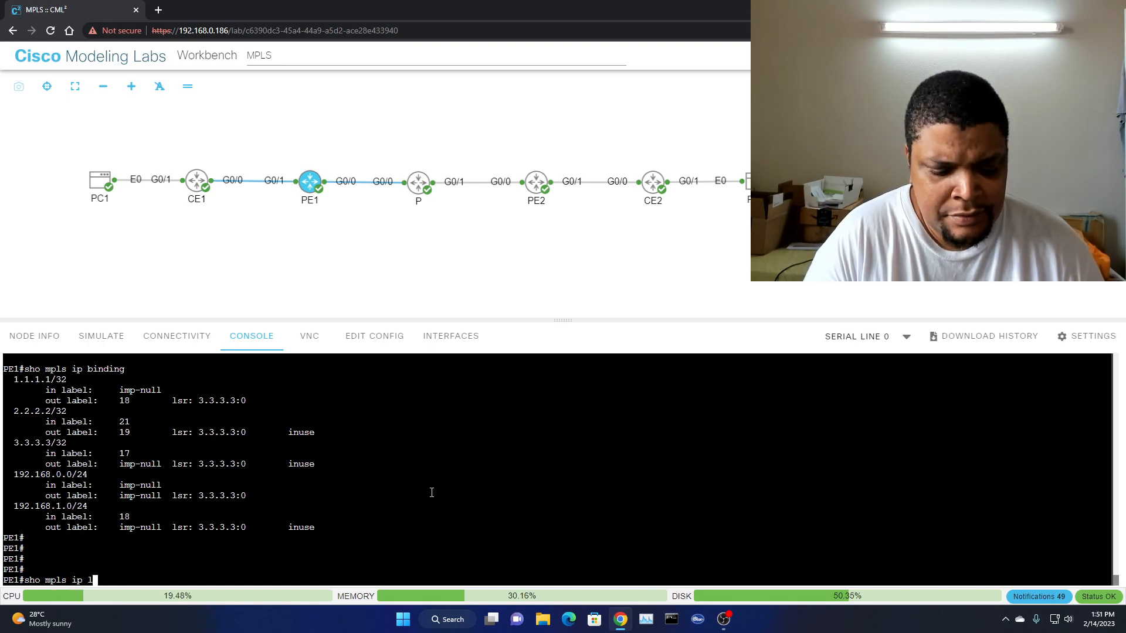
{"action": "key", "text": "BackSpace"}
{"action": "key", "text": "BackSpace"}
{"action": "key", "text": "BackSpace"}
{"action": "key", "text": "BackSpace"}
{"action": "type", "text": "?"}
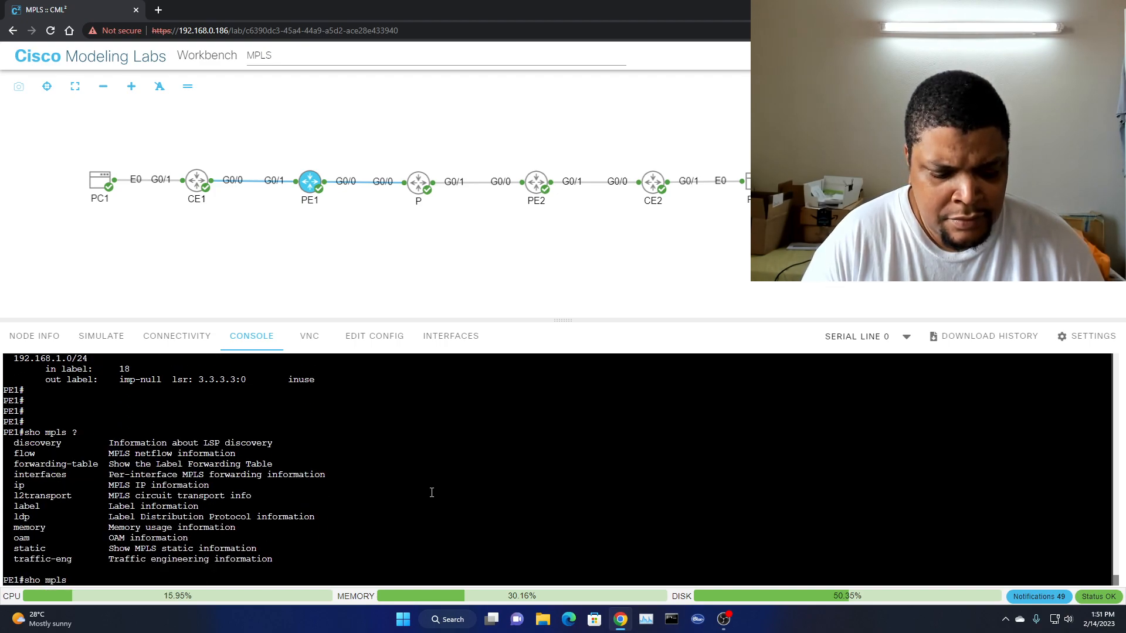
{"action": "type", "text": "ldp "}
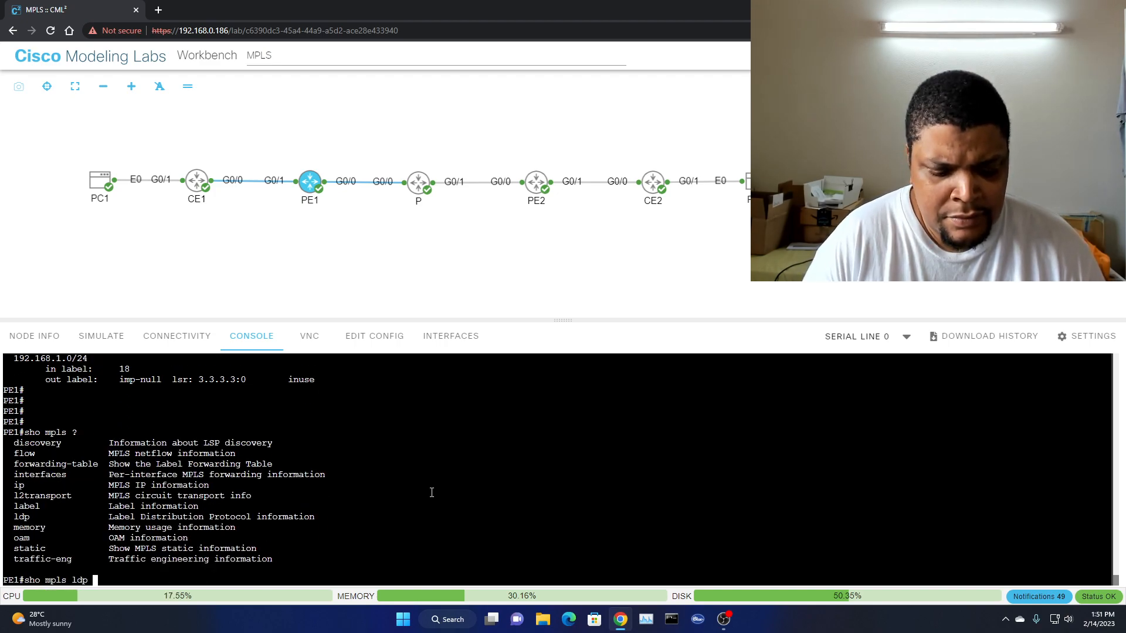
{"action": "type", "text": "?"}
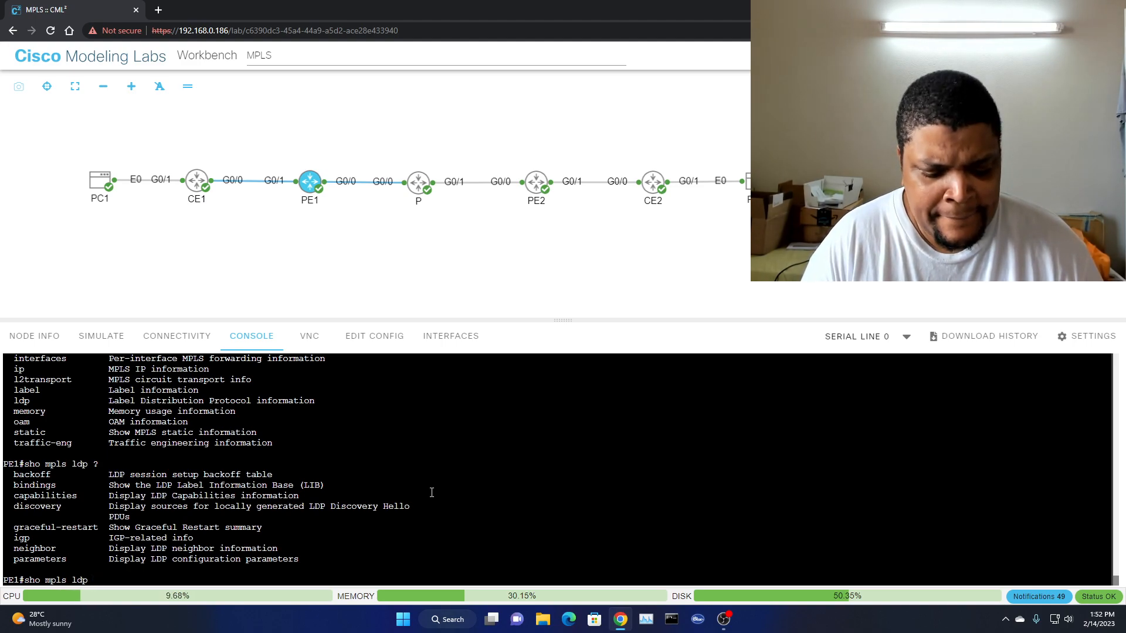
Display PE1's LDP label bindings with "sho mpls ldp bindings", then add several blank prompt lines below the output.
{"action": "type", "text": "bindings"}
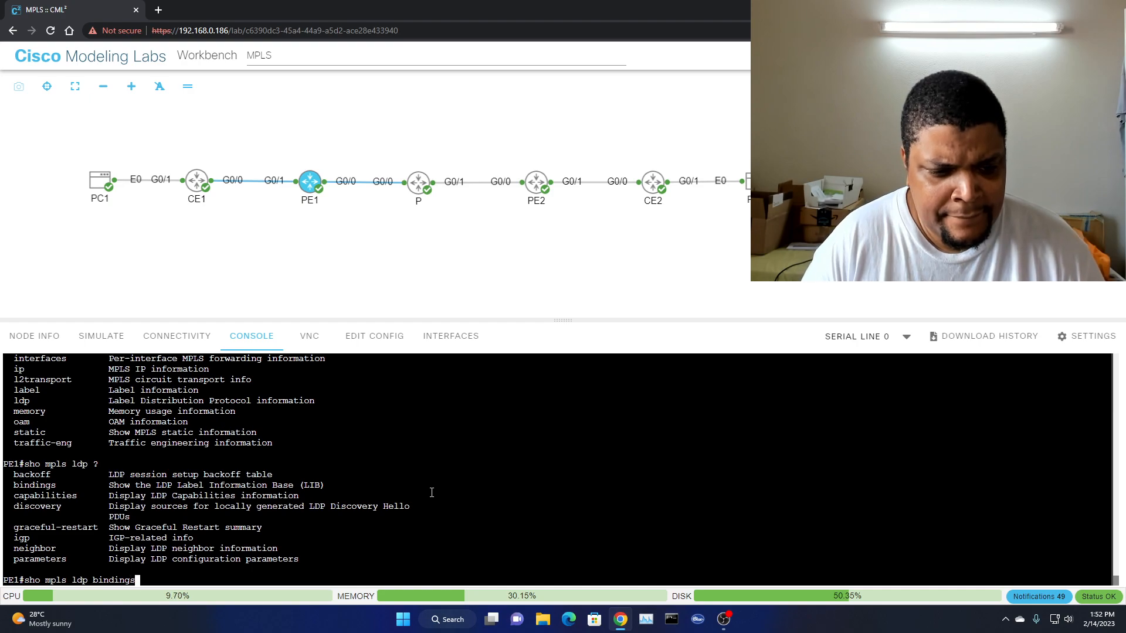
{"action": "key", "text": "Return"}
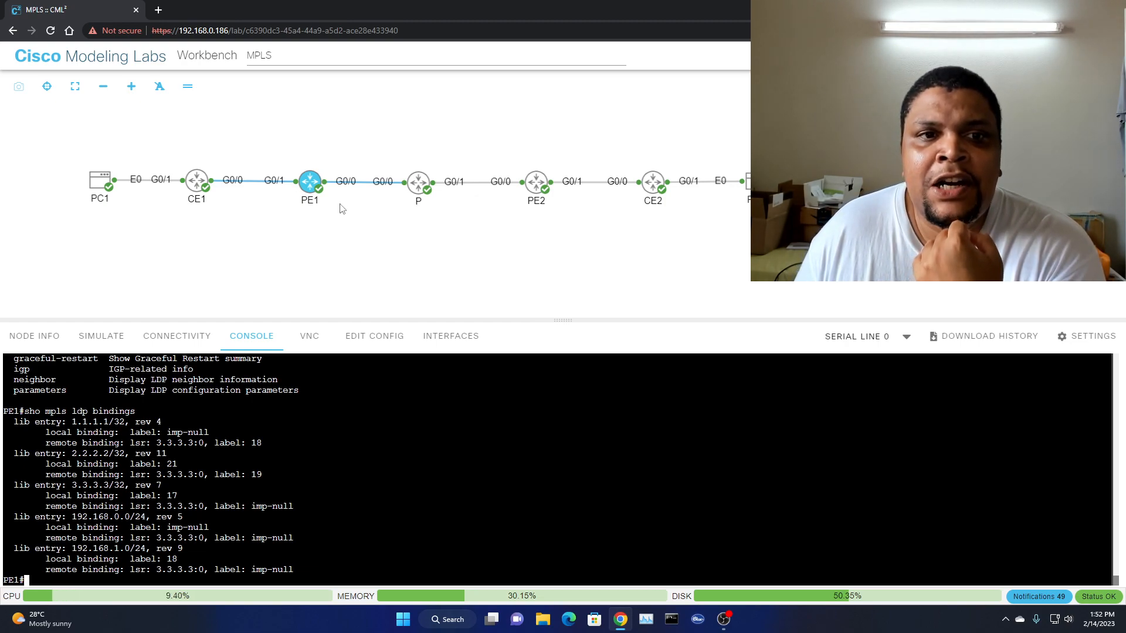
{"action": "mouse_move", "coordinate": [309, 199]}
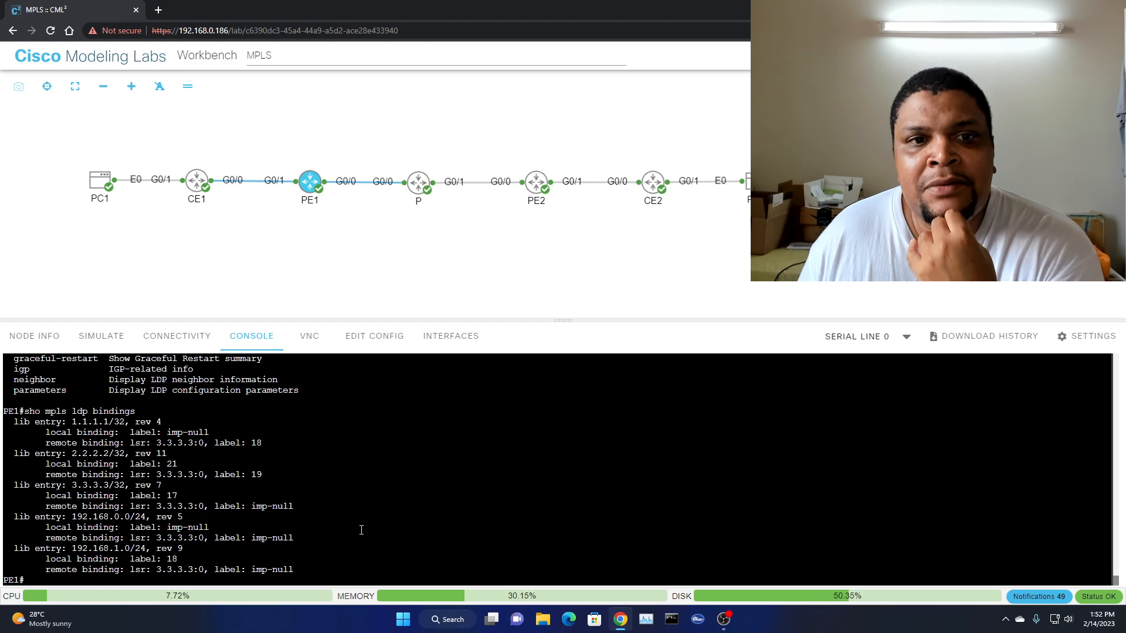
{"action": "key", "text": "Return"}
{"action": "key", "text": "Return"}
{"action": "key", "text": "Return"}
{"action": "key", "text": "Return"}
{"action": "key", "text": "Return"}
{"action": "key", "text": "Return"}
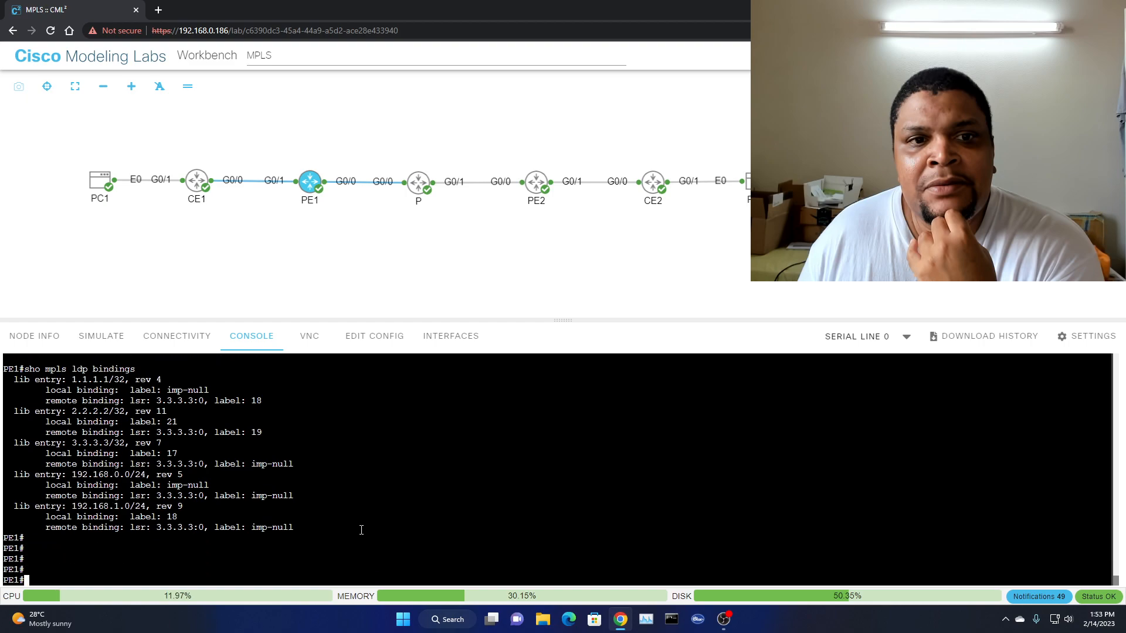
{"action": "key", "text": "Return"}
{"action": "key", "text": "Return"}
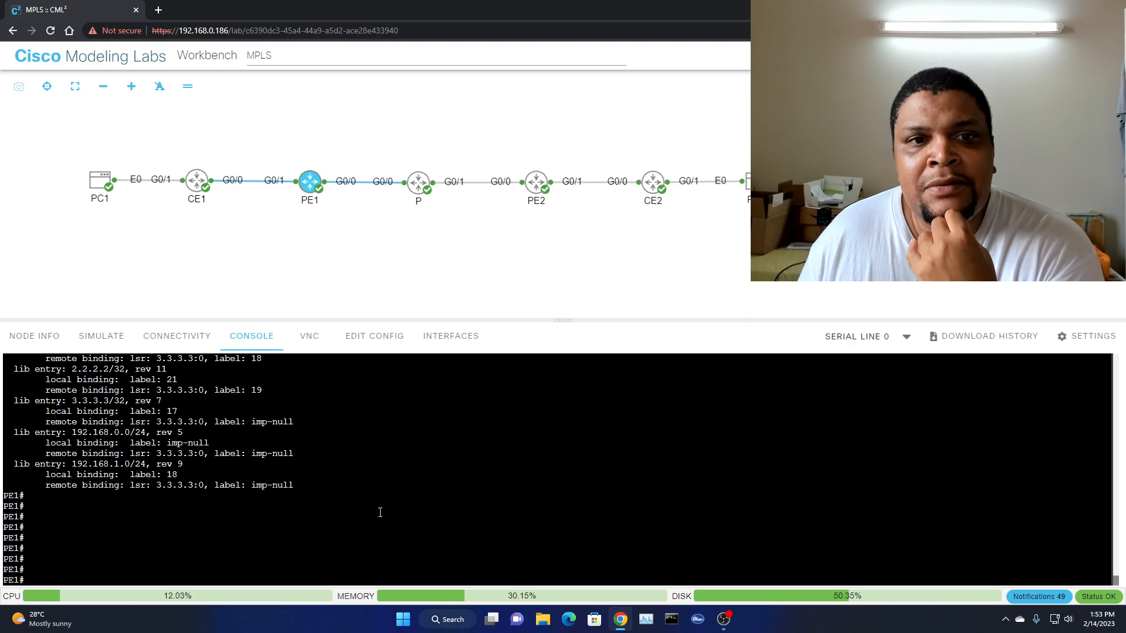
Open PC1's console, turn the recalled traceroute command into "ping 172.16.1.2", run it and stop it after a few replies.
{"action": "left_click", "coordinate": [100, 183]}
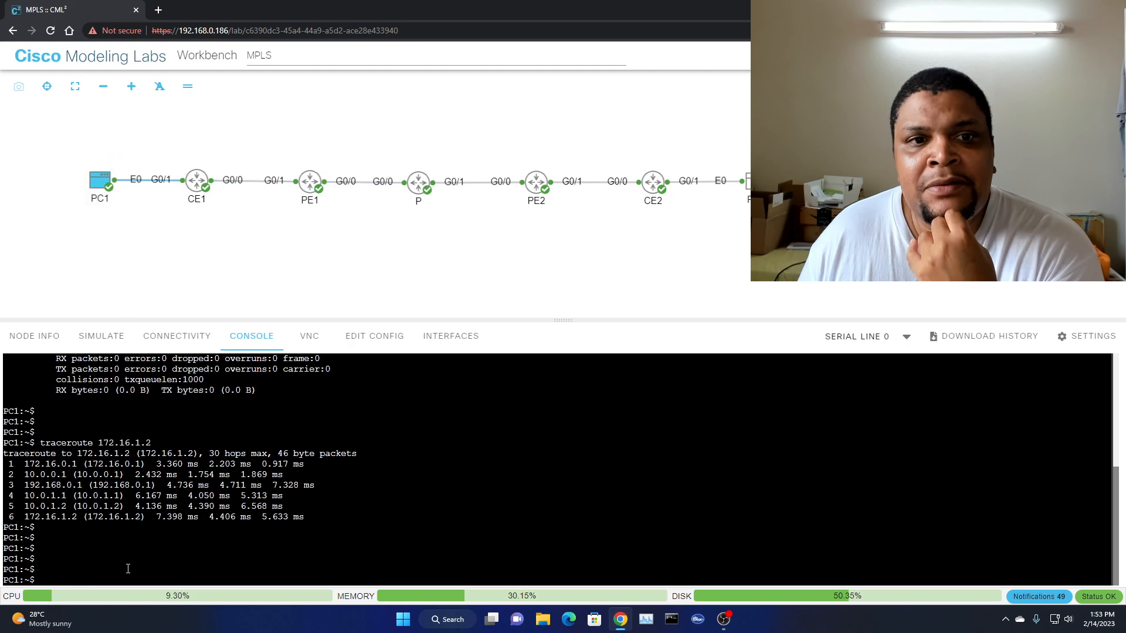
{"action": "key", "text": "Up"}
{"action": "key", "text": "Left"}
{"action": "key", "text": "Left"}
{"action": "key", "text": "Left"}
{"action": "key", "text": "Left"}
{"action": "key", "text": "Left"}
{"action": "key", "text": "Left"}
{"action": "key", "text": "Left"}
{"action": "key", "text": "Left"}
{"action": "key", "text": "Left"}
{"action": "key", "text": "Left"}
{"action": "key", "text": "Left"}
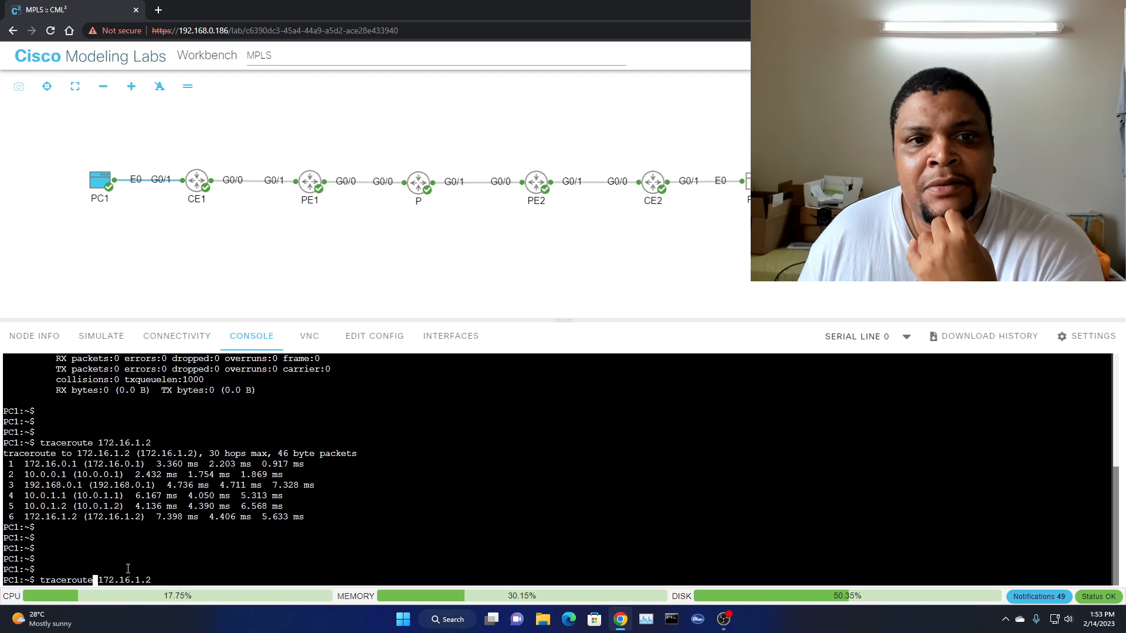
{"action": "key", "text": "BackSpace"}
{"action": "key", "text": "BackSpace"}
{"action": "key", "text": "BackSpace"}
{"action": "key", "text": "BackSpace"}
{"action": "key", "text": "BackSpace"}
{"action": "key", "text": "BackSpace"}
{"action": "key", "text": "BackSpace"}
{"action": "key", "text": "BackSpace"}
{"action": "key", "text": "BackSpace"}
{"action": "key", "text": "BackSpace"}
{"action": "type", "text": "ping"}
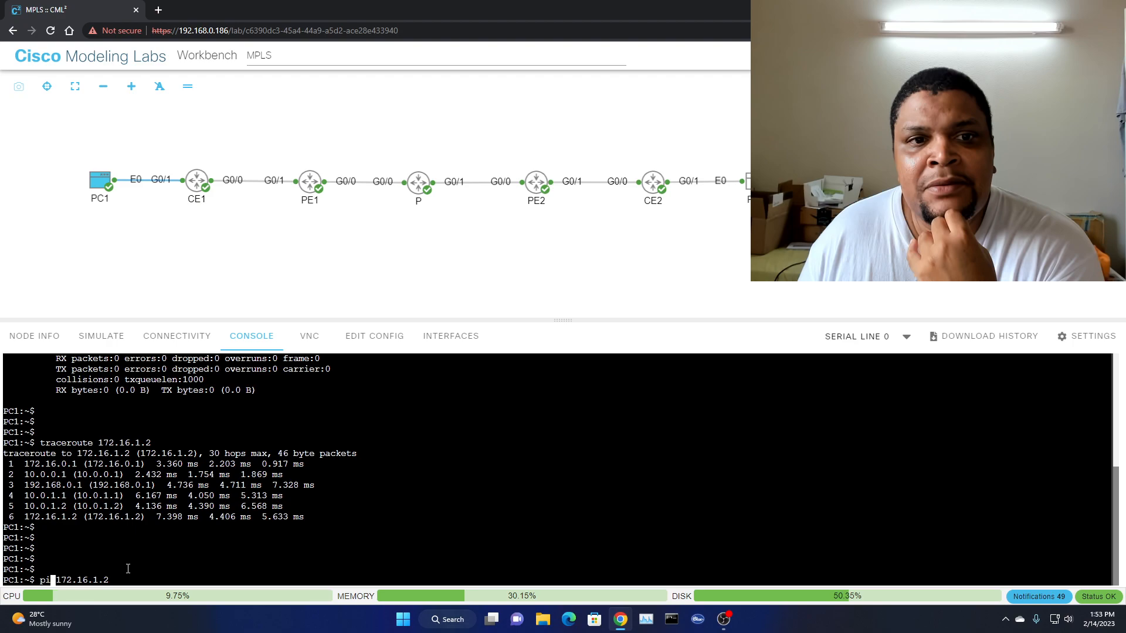
{"action": "key", "text": "Return"}
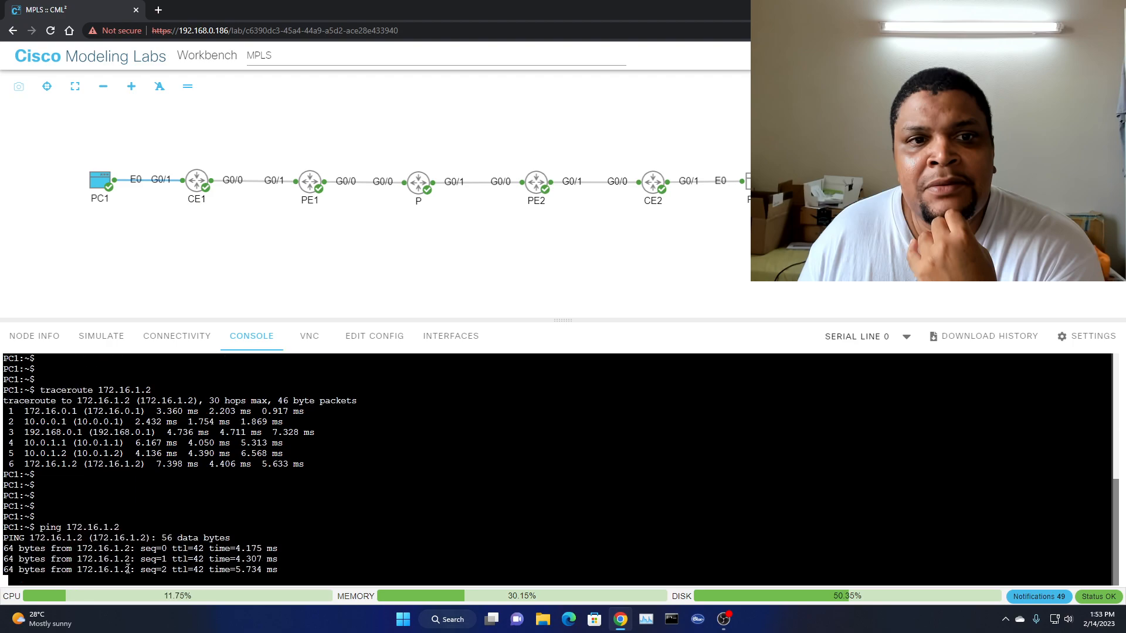
{"action": "key", "text": "ctrl+c"}
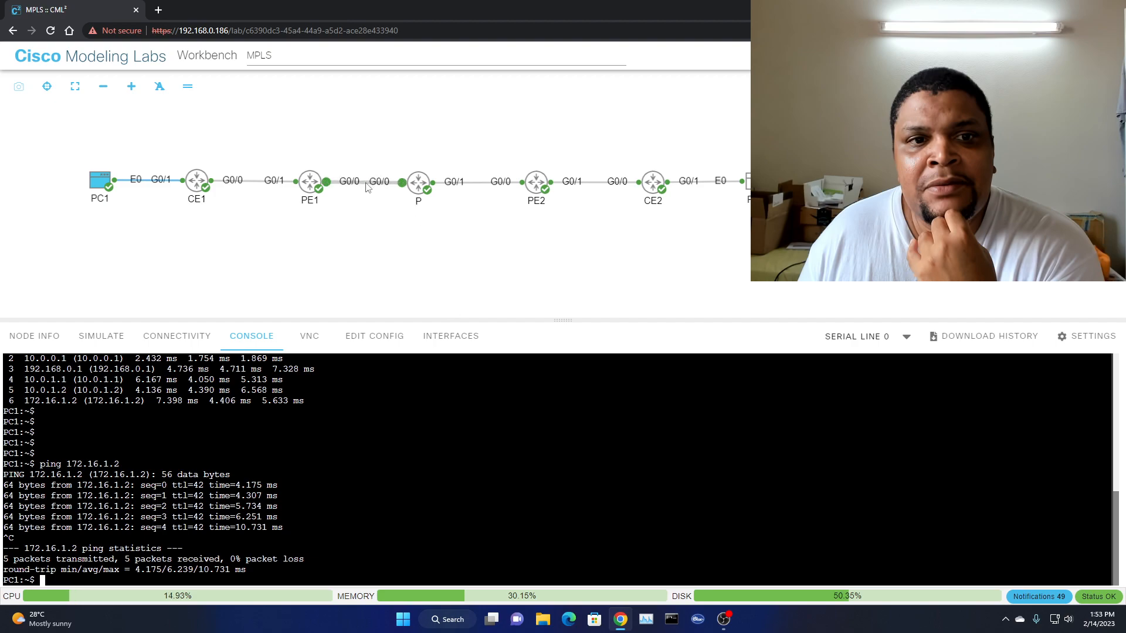
Restart the ping to 172.16.1.2 from PC1, run a packet capture on the PE1–P link, and stop the capture.
{"action": "key", "text": "Up"}
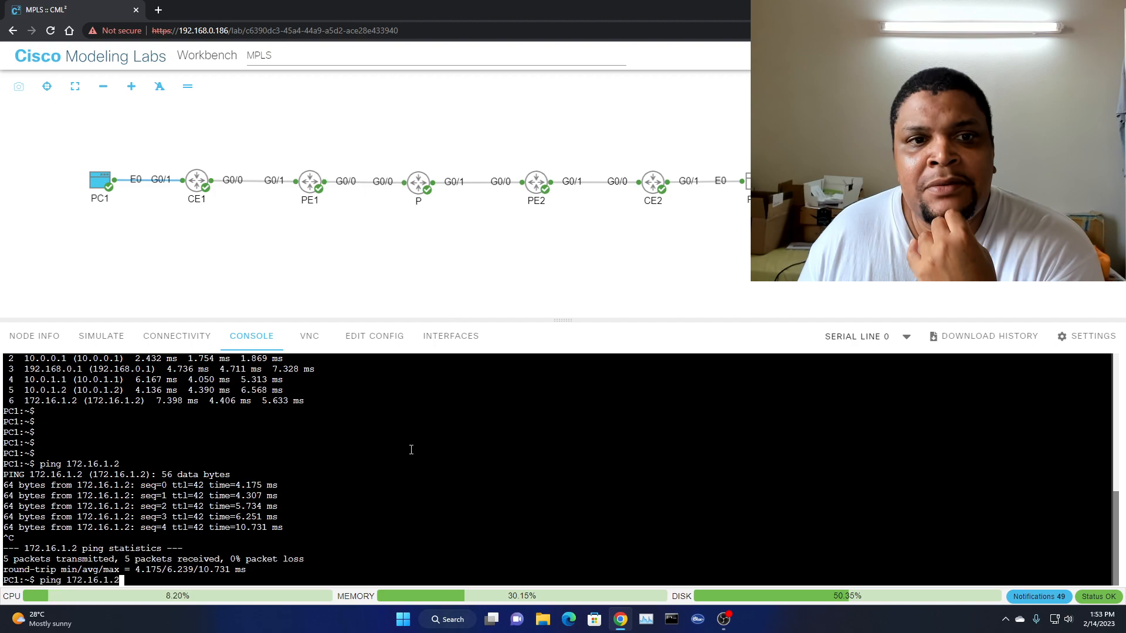
{"action": "key", "text": "Return"}
{"action": "left_click", "coordinate": [360, 181]}
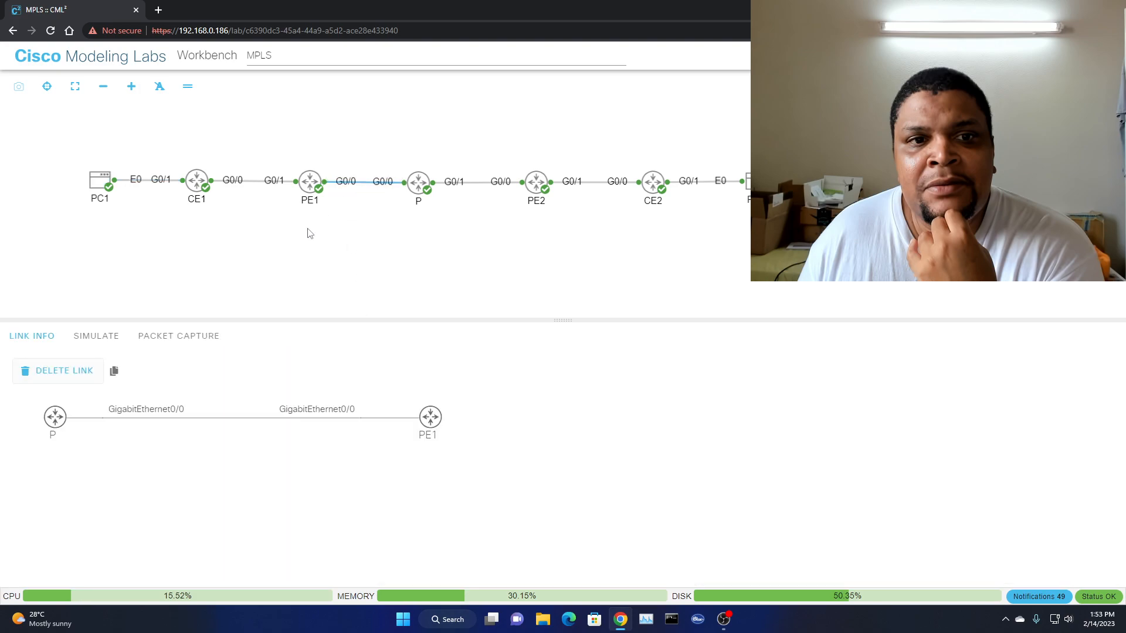
{"action": "left_click", "coordinate": [167, 339]}
{"action": "left_click", "coordinate": [47, 372]}
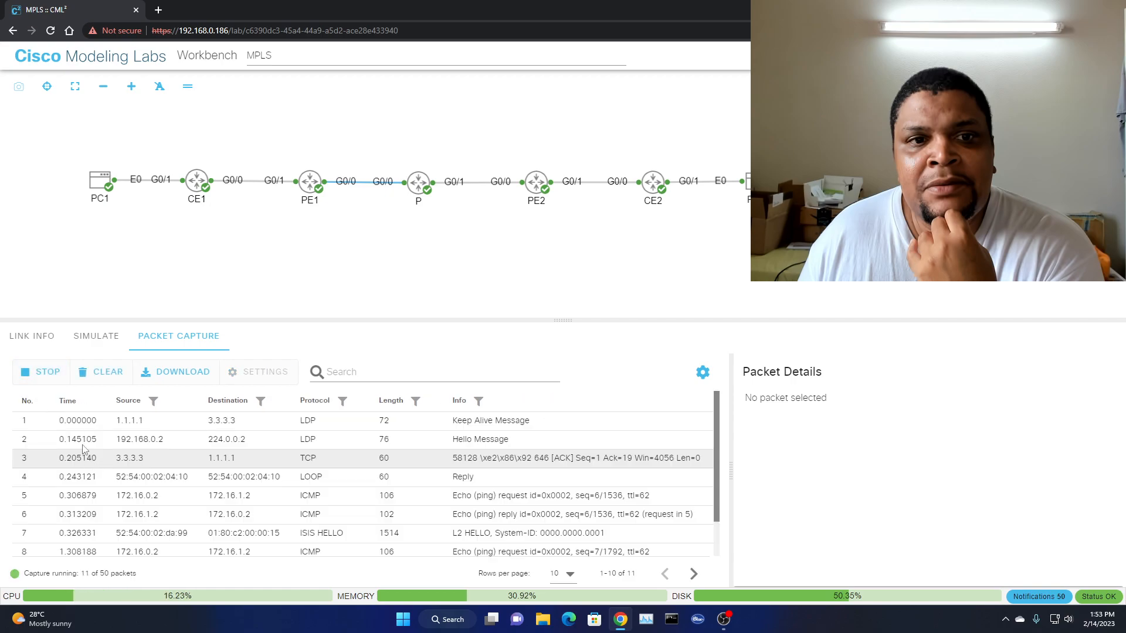
{"action": "left_click", "coordinate": [44, 372]}
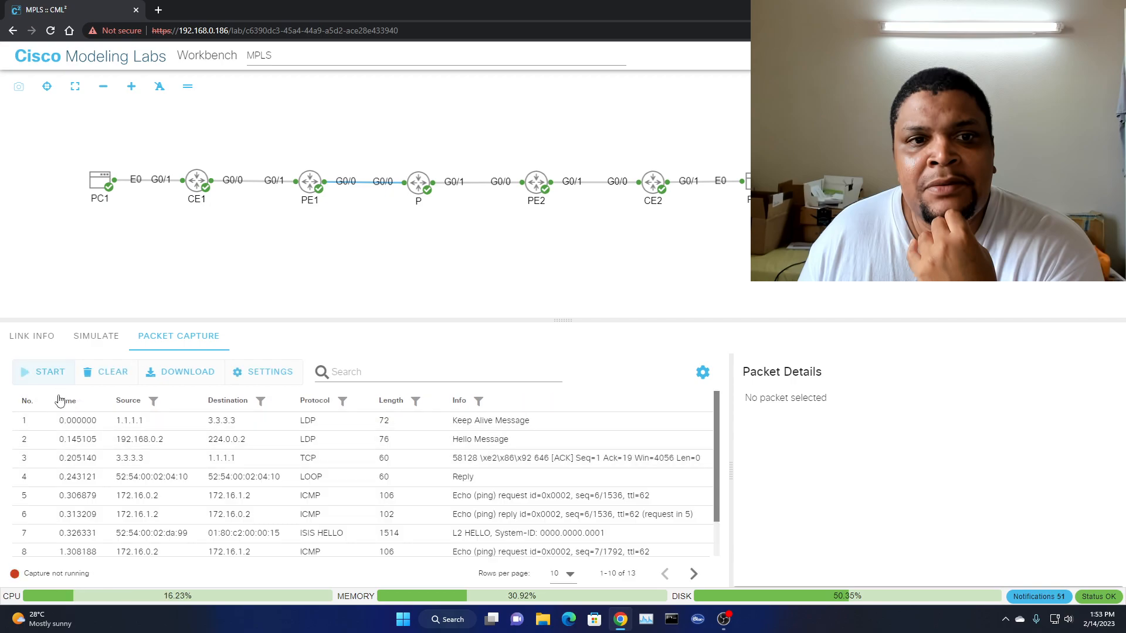
Examine the first captured ICMP echo request, expanding and collapsing its outer MPLS header to check the label fields.
{"action": "left_click", "coordinate": [100, 502]}
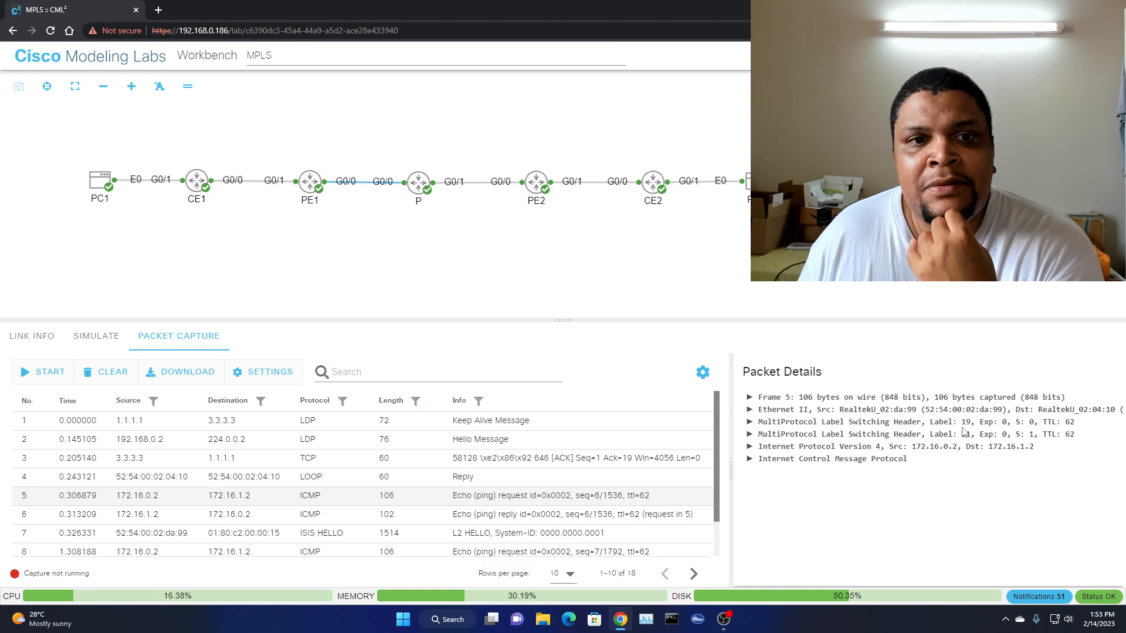
{"action": "left_click", "coordinate": [749, 423]}
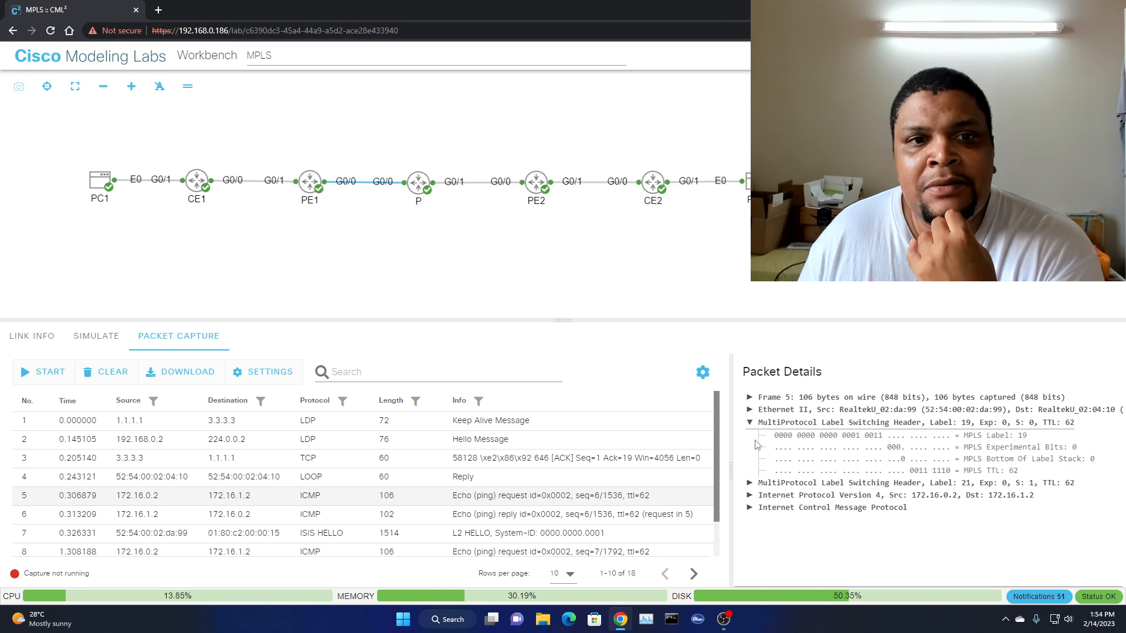
{"action": "left_click", "coordinate": [749, 423]}
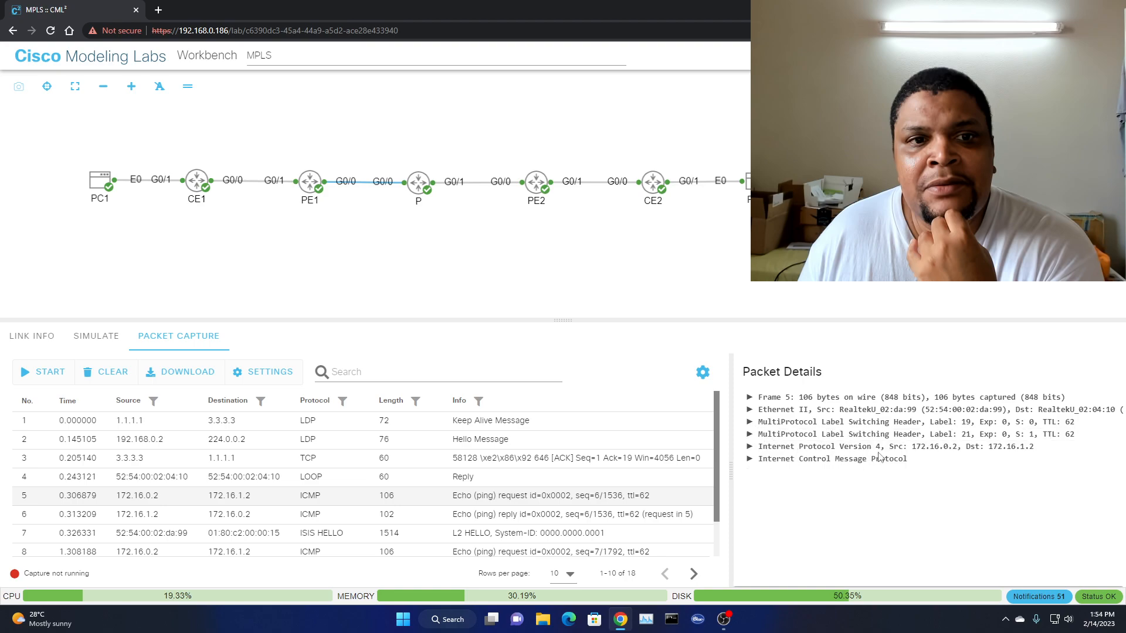